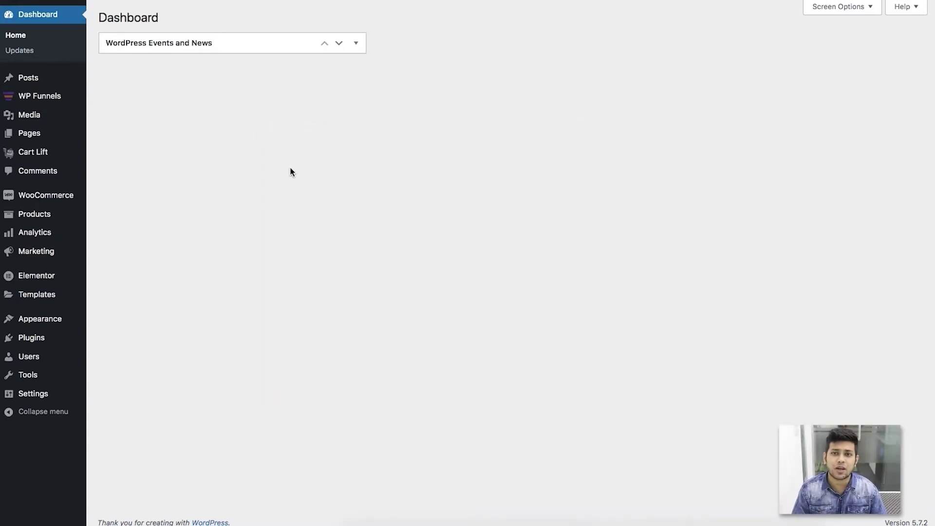
- Start a new funnel in WP Funnels based on the eBook template
mouse_move(47, 100)
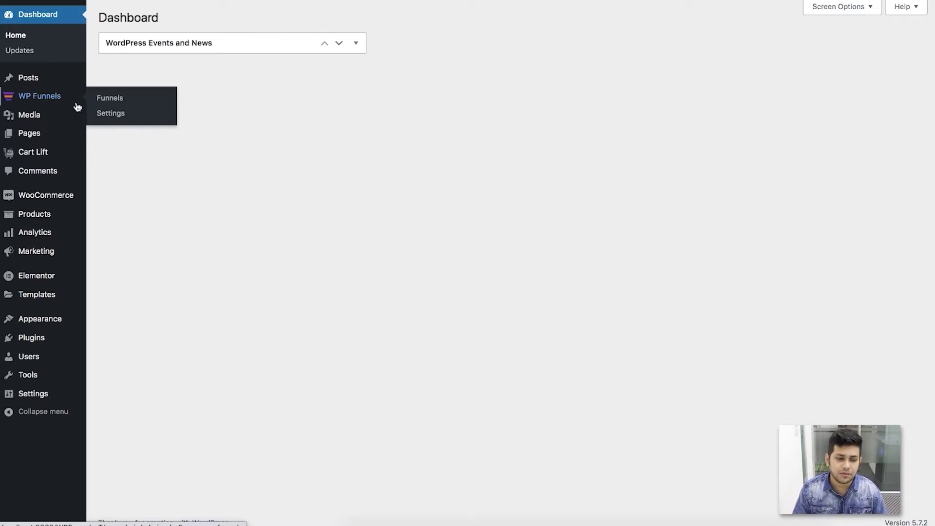
click(34, 100)
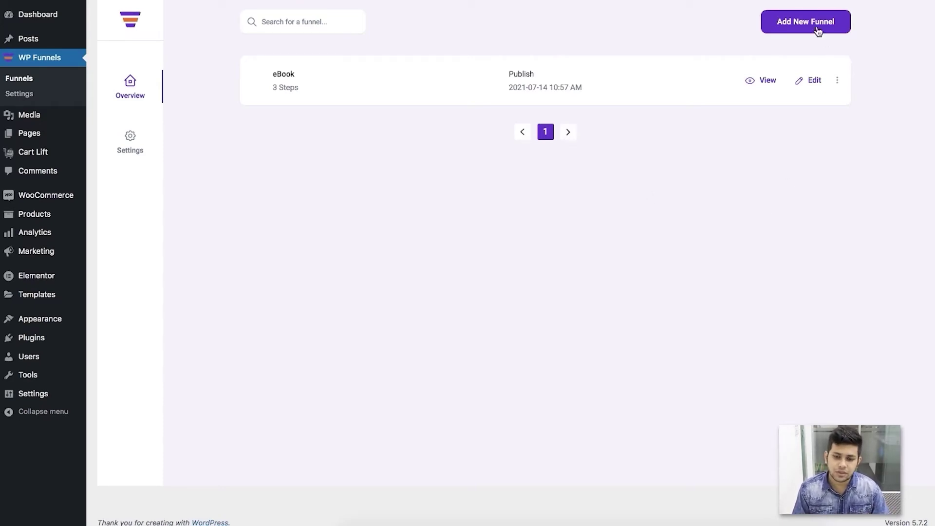
click(800, 28)
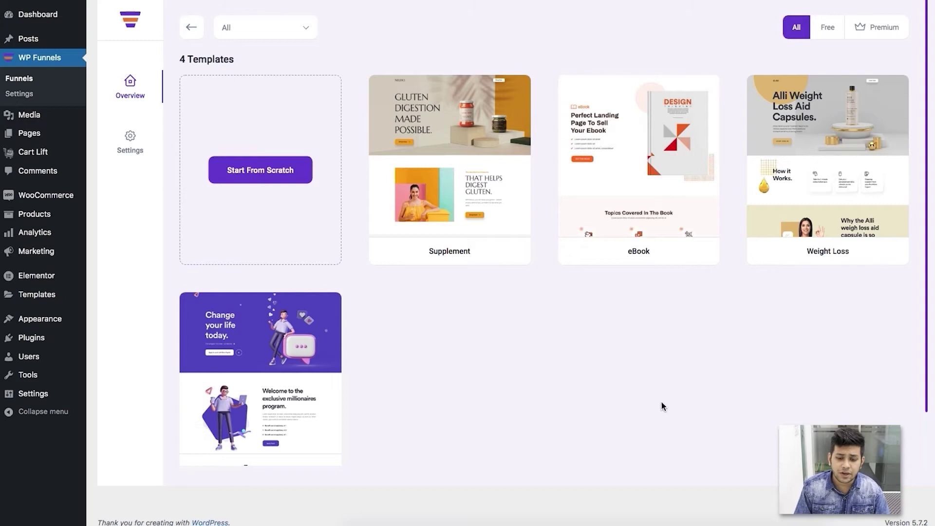
mouse_move(664, 213)
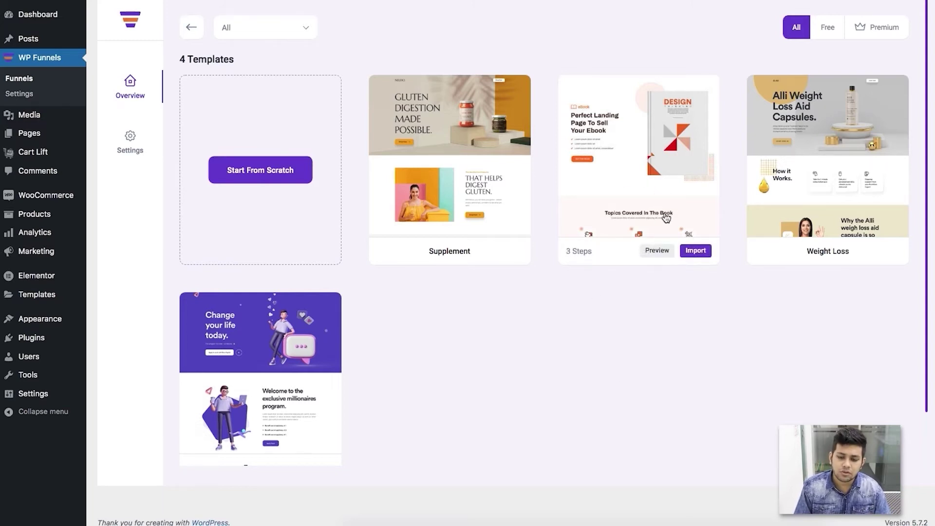
click(656, 145)
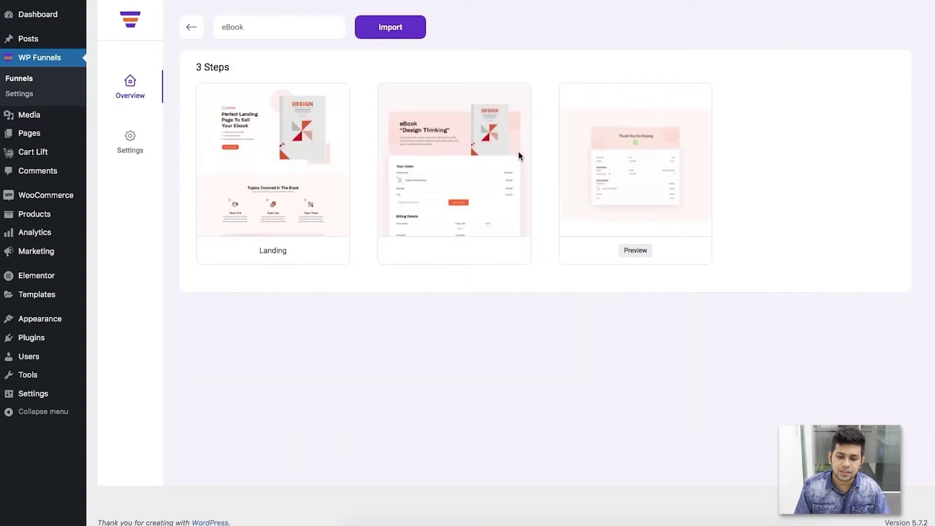
- Name the new funnel "Design eBook" and import all of the template's steps
mouse_move(304, 162)
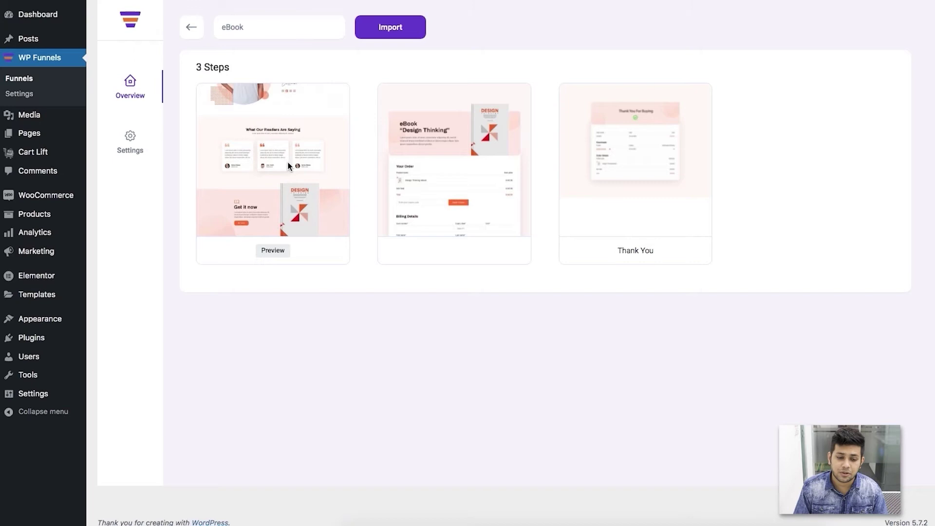
double_click(239, 27)
key(Left)
text(Design)
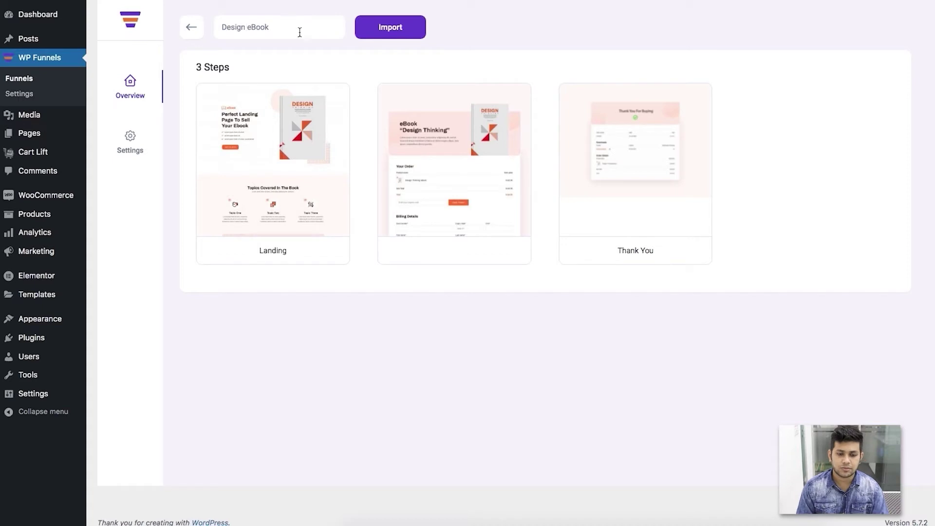
click(410, 32)
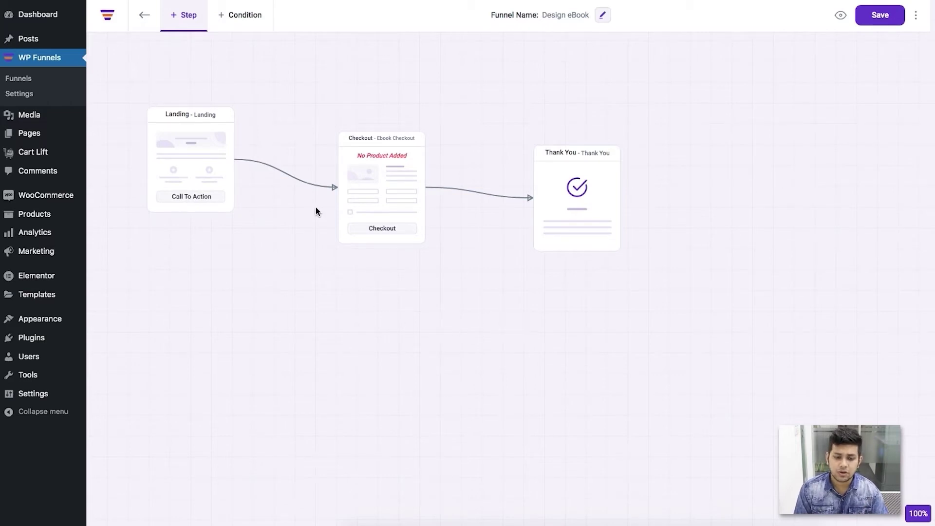
- Add the product "Design Thinking - eBook" to the Checkout step and save the step's changes
click(365, 196)
click(356, 104)
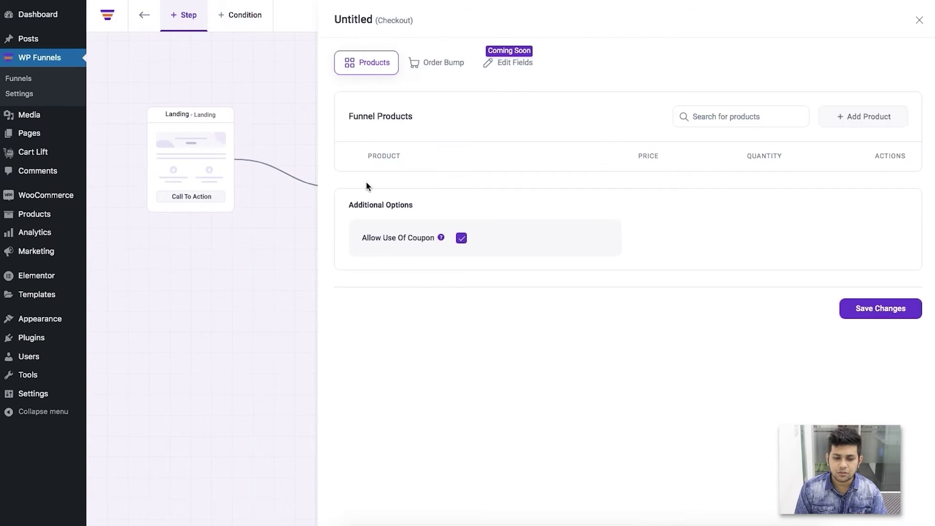
click(733, 114)
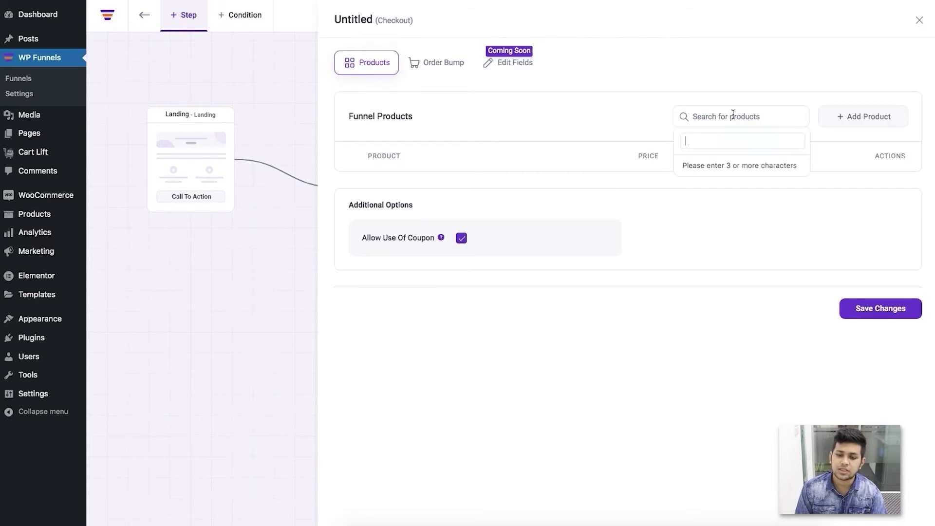
text(design)
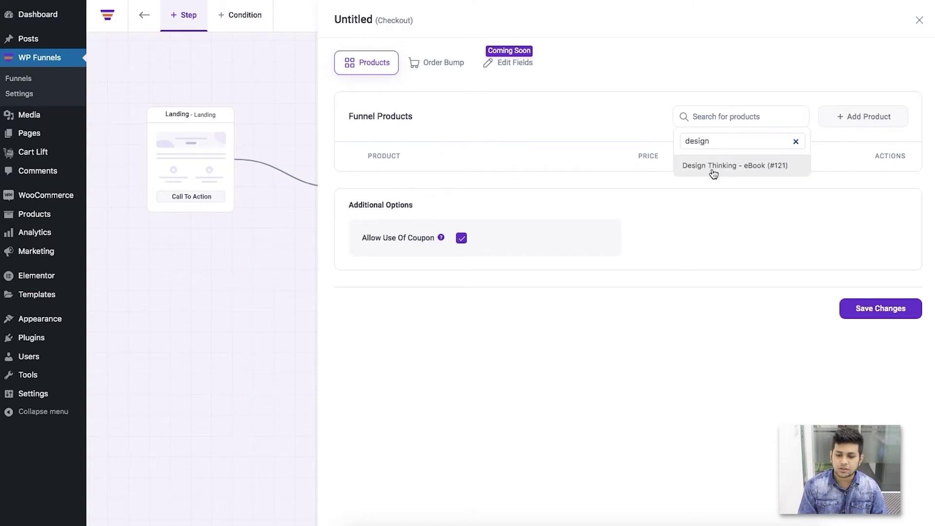
click(714, 166)
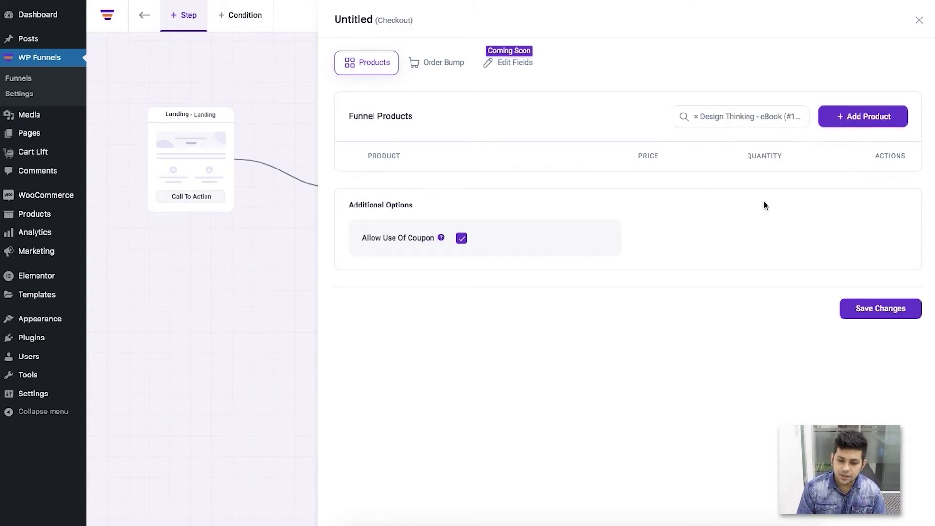
click(842, 119)
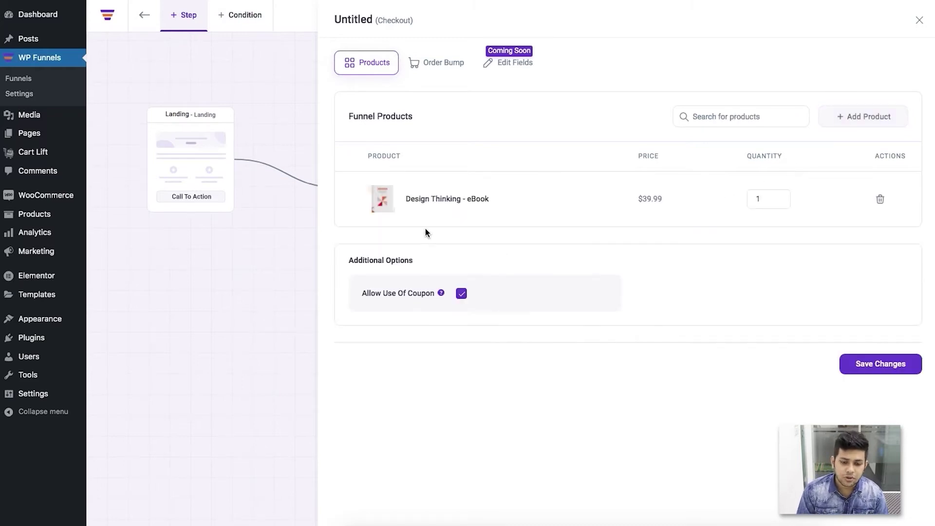
click(861, 363)
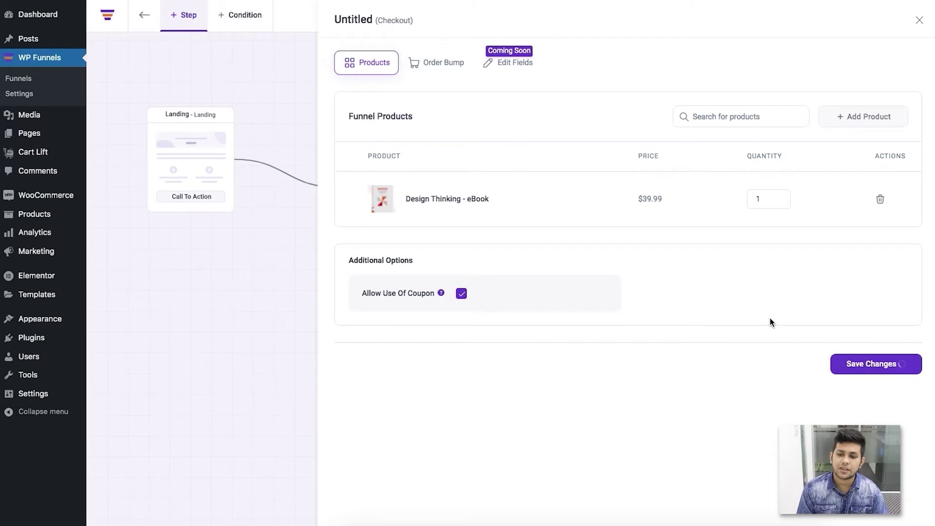
click(919, 20)
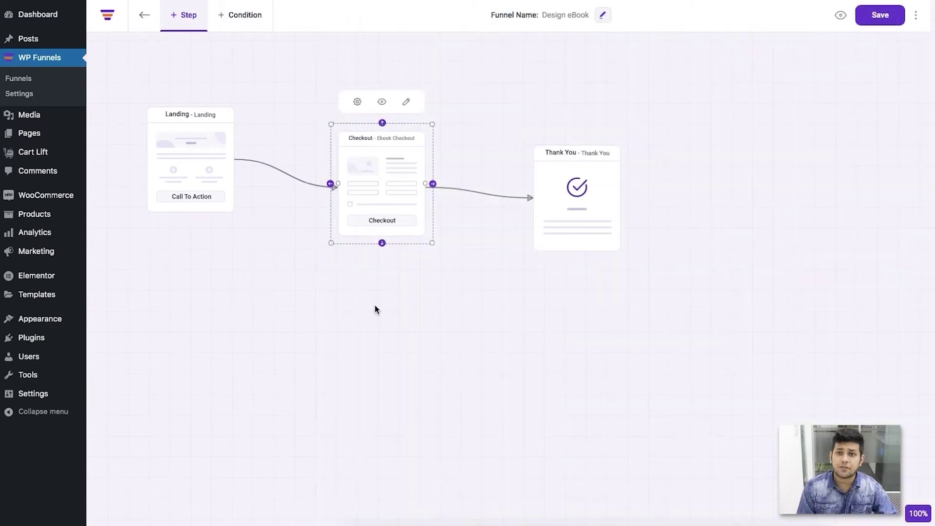
- Rearrange the funnel canvas so the Landing and Thank You steps sit lower and farther out on either side of Checkout
drag(367, 307, 443, 299)
drag(279, 158, 250, 253)
drag(697, 206, 733, 251)
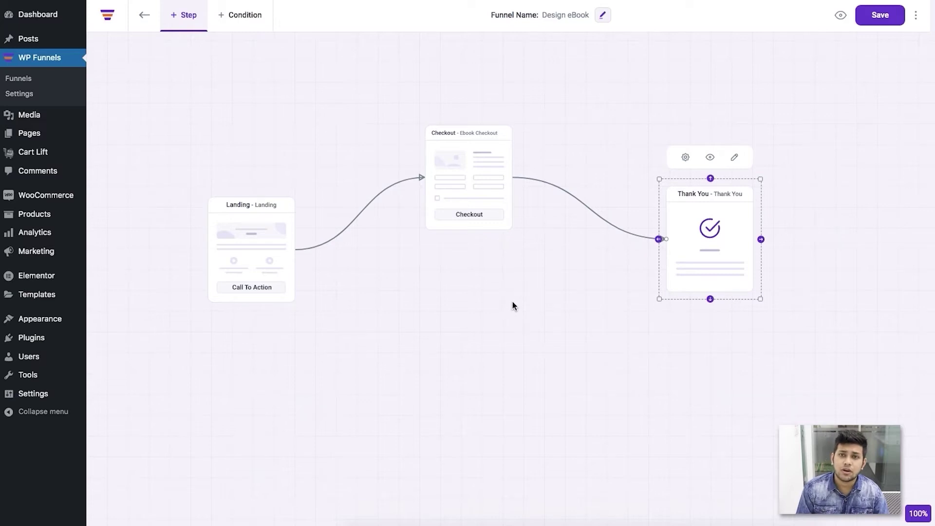
click(467, 177)
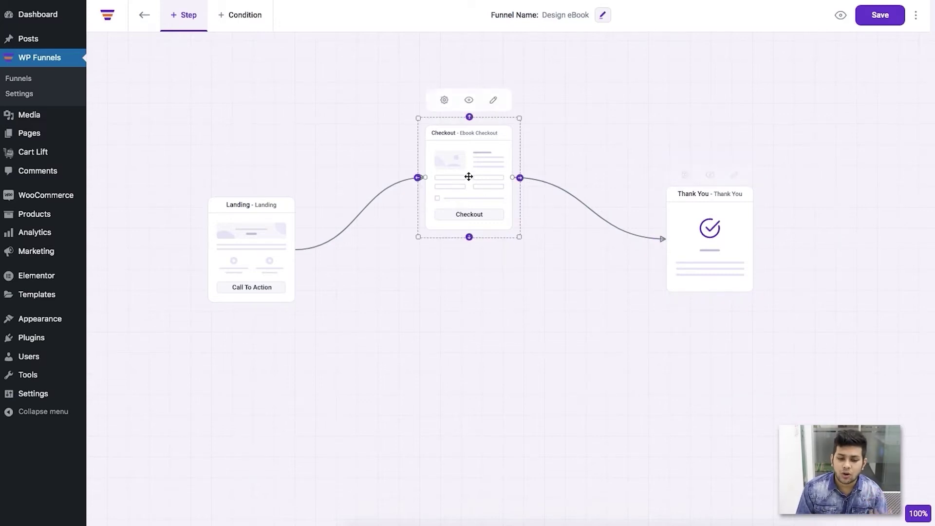
click(485, 283)
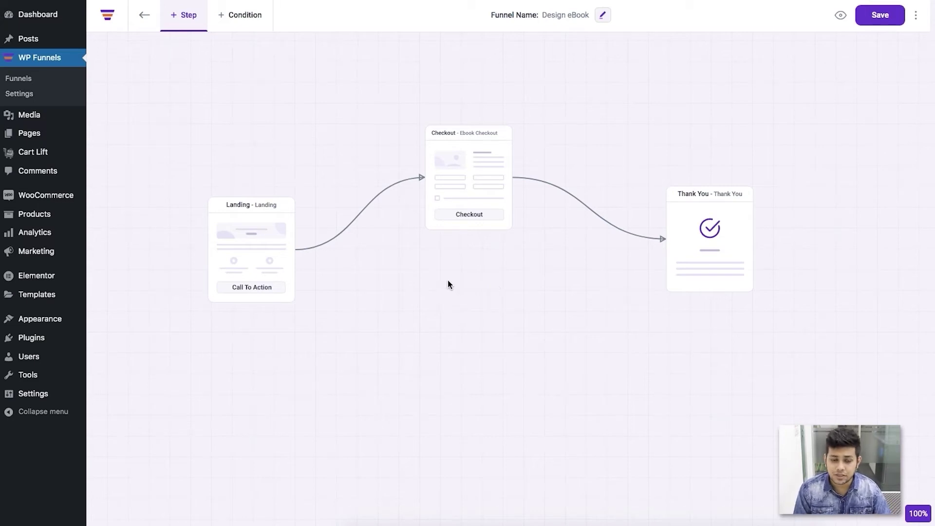
- Preview the Landing step's page and look through its sections down to the readers' testimonials
click(255, 254)
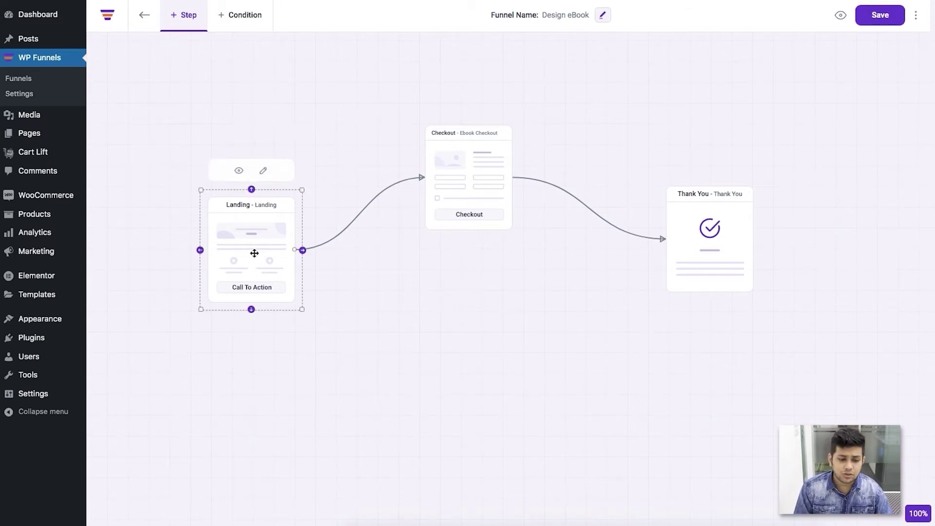
click(240, 169)
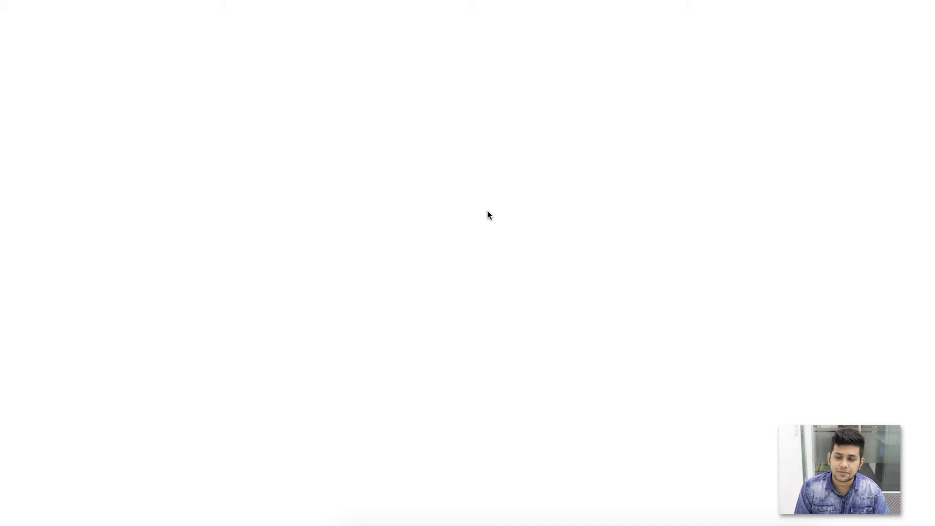
scroll(496, 214, down, 6)
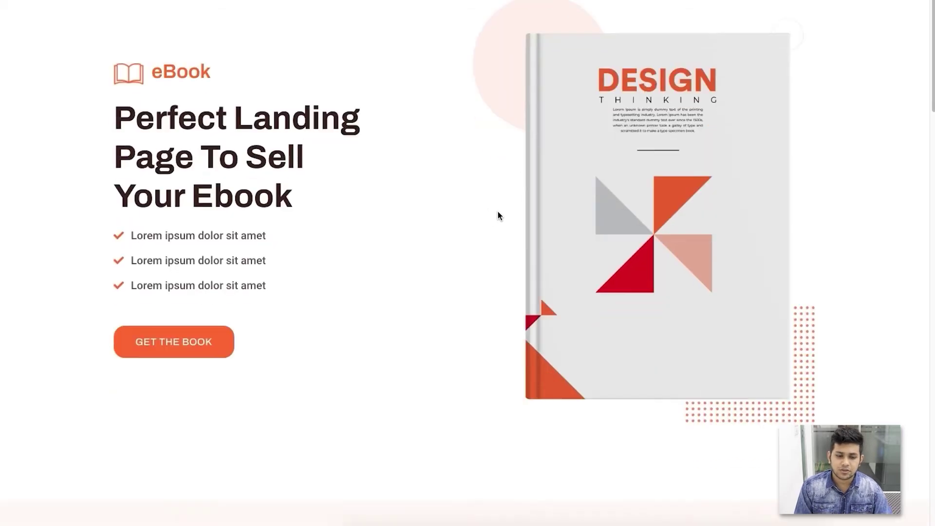
scroll(498, 211, down, 20)
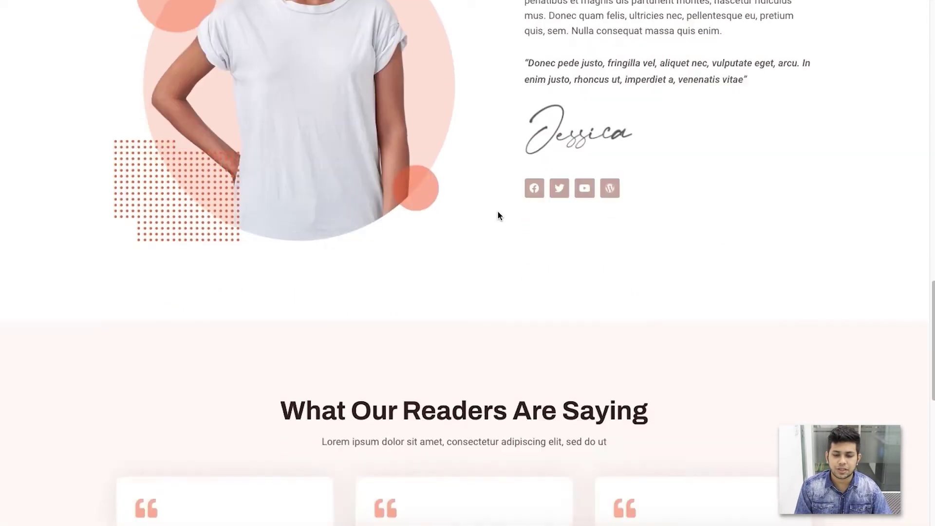
scroll(498, 211, up, 20)
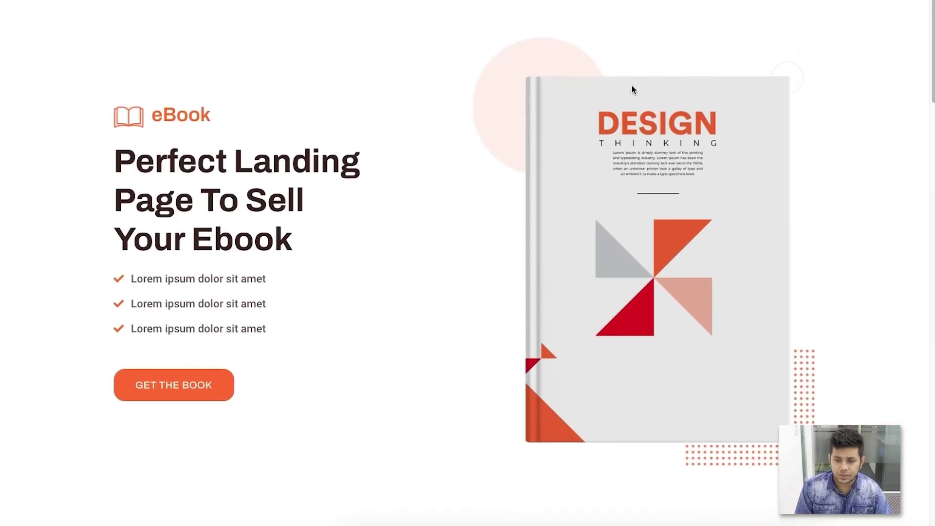
click(703, 85)
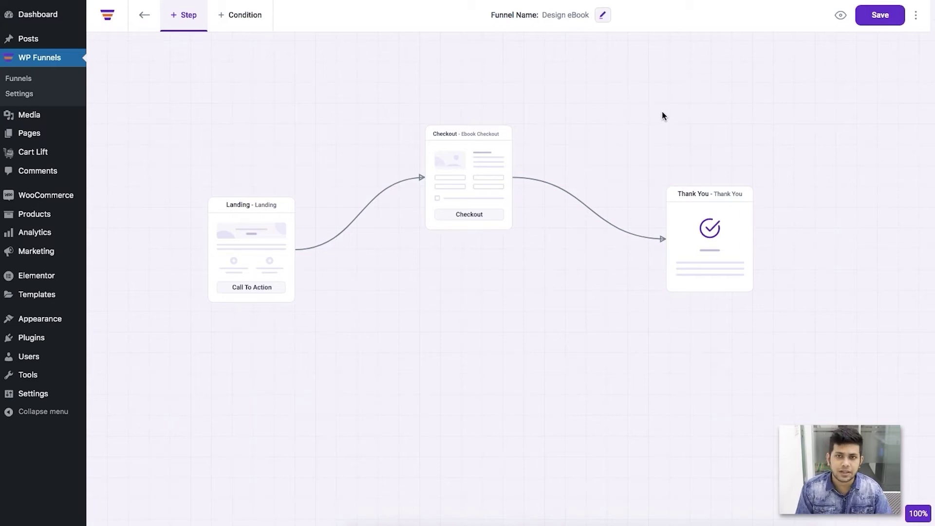
- Save the funnel and leave its canvas
click(886, 19)
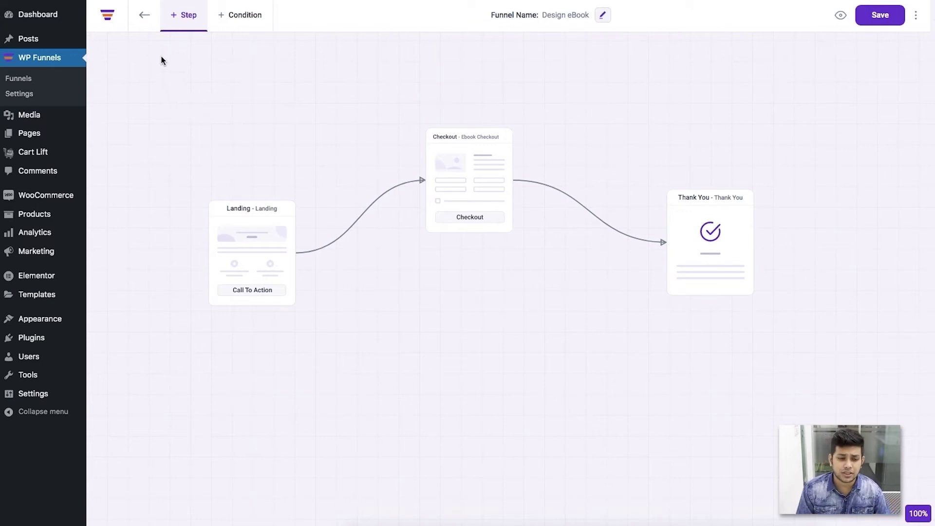
click(144, 20)
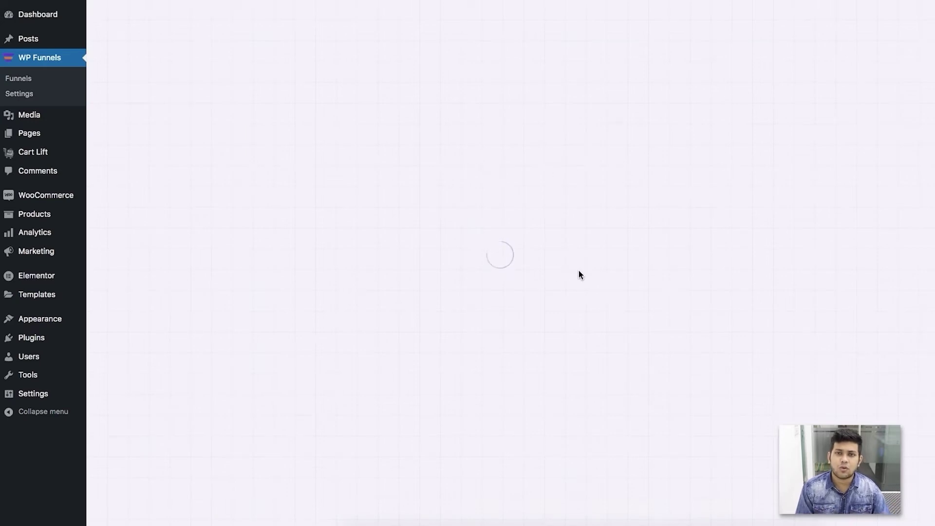
- Open the Landing step's page for editing in Elementor from the funnel canvas
drag(390, 299, 454, 282)
click(446, 359)
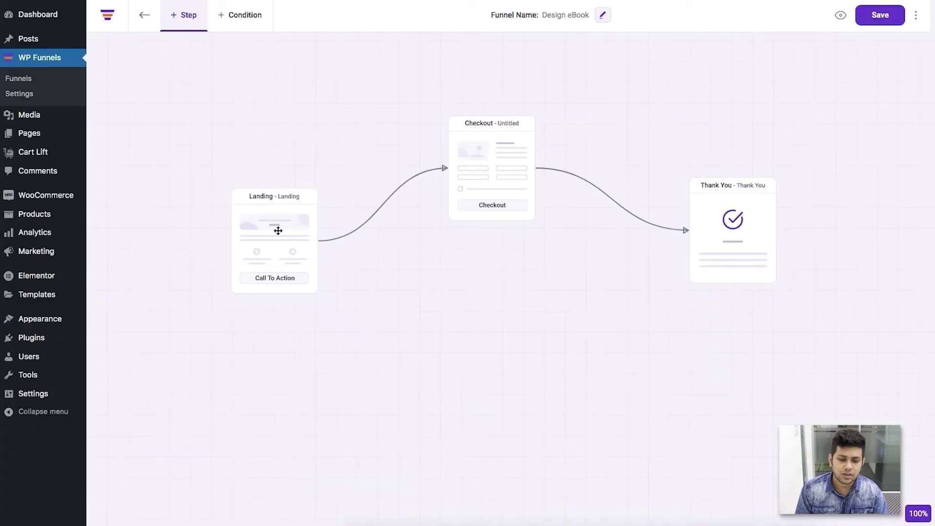
mouse_move(290, 184)
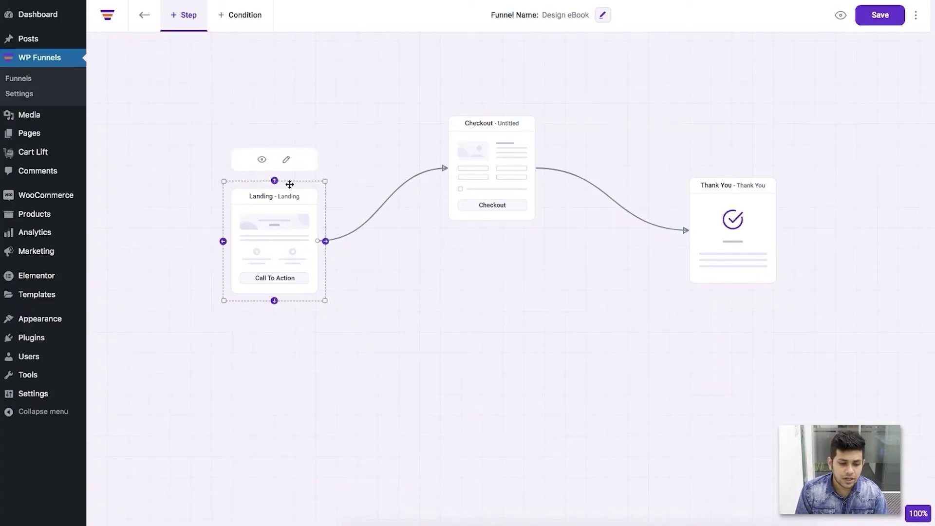
click(286, 160)
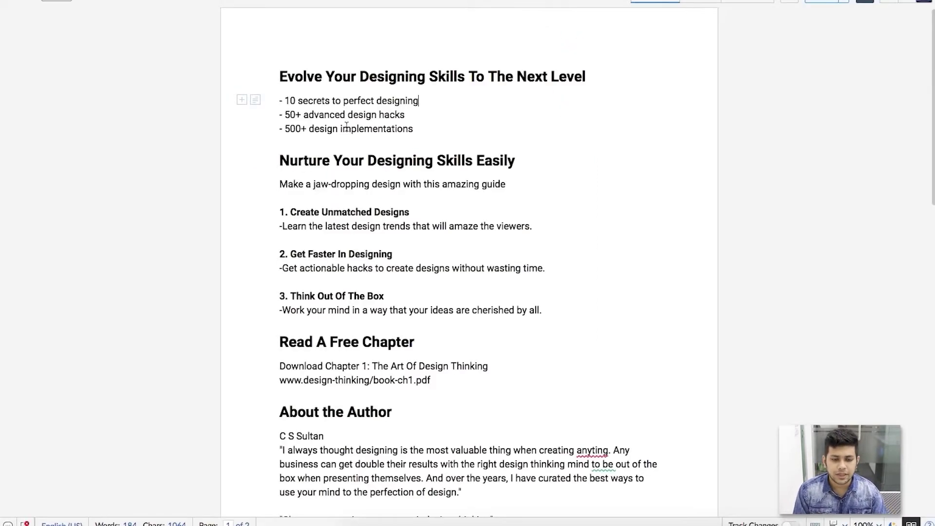
- Replace the landing page's main heading with "Evolve Your Designing Skills To The Next Level", copied from the text document
drag(280, 77, 587, 77)
key(ctrl+c)
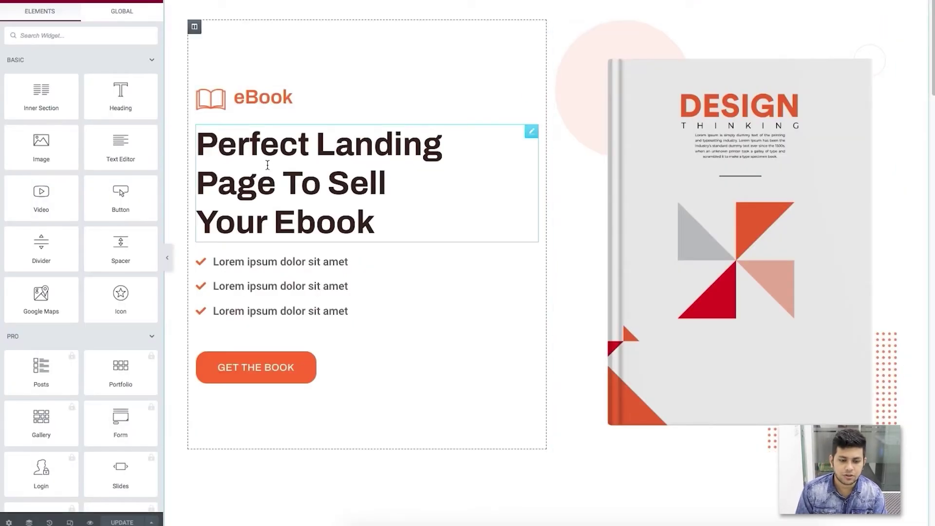
click(271, 158)
click(74, 107)
key(ctrl+a)
key(ctrl+v)
- Change the title of the image box above the main heading to "Design Thinking"
click(267, 107)
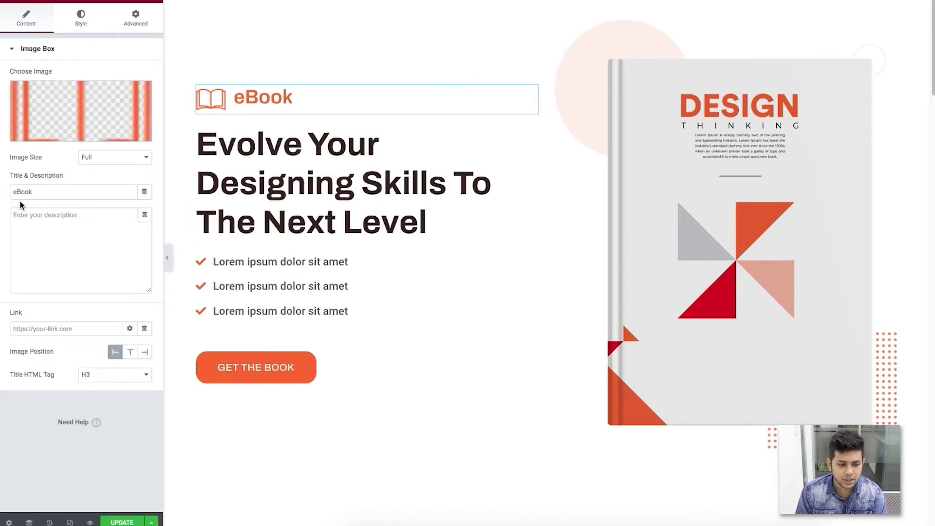
double_click(75, 192)
text(Desogm)
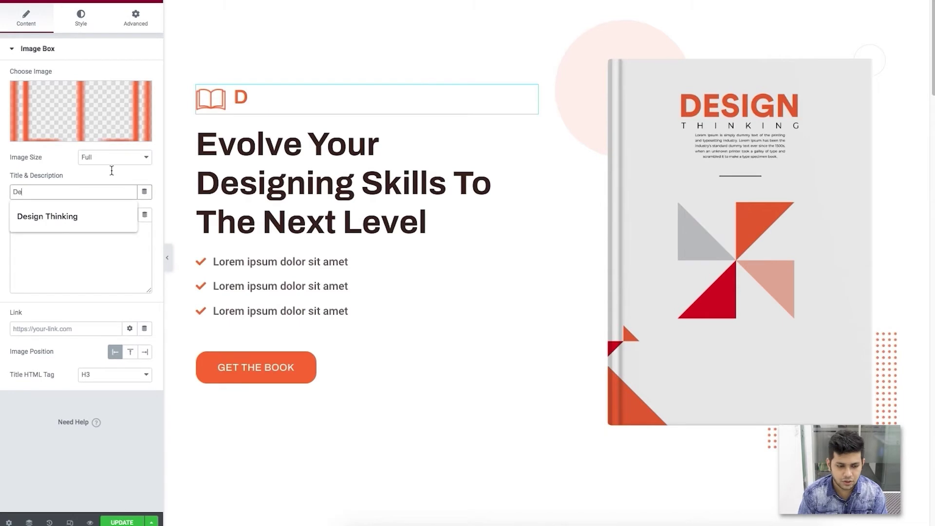
key(BackSpace)
key(BackSpace)
key(BackSpace)
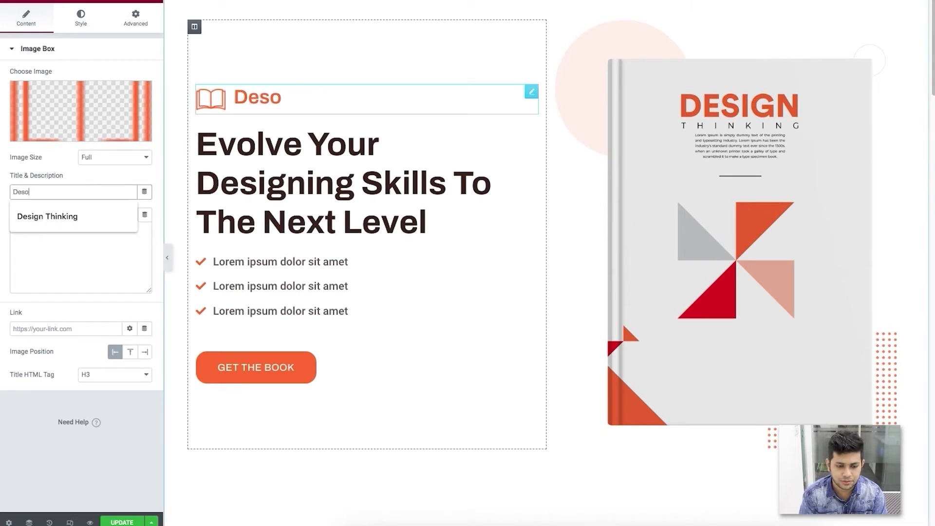
text(ign)
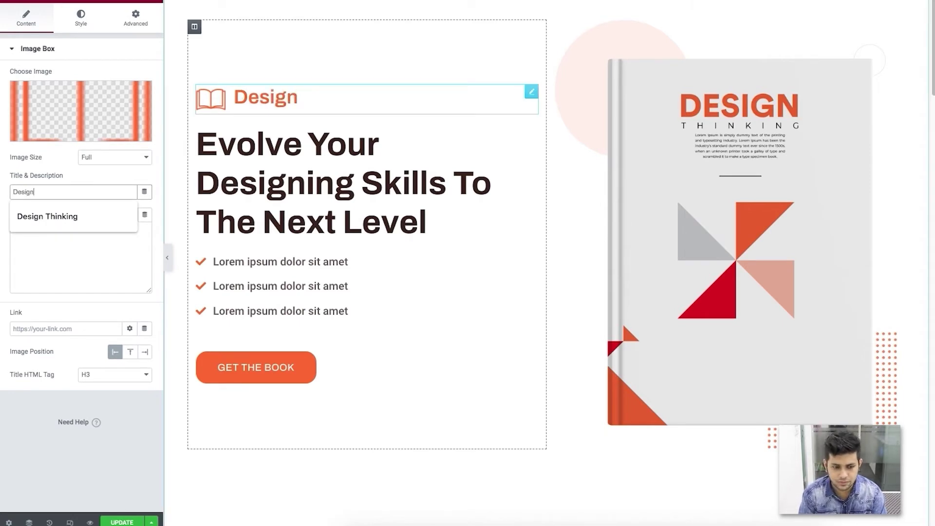
text( Thinking)
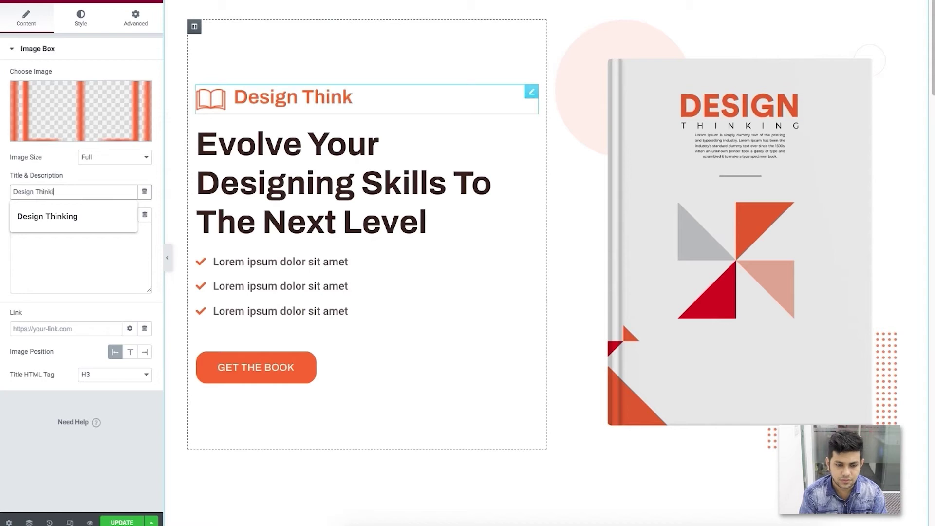
- Replace the first item of the landing page's icon list with "10 secrets to perfect designing", copied from the text document
click(277, 263)
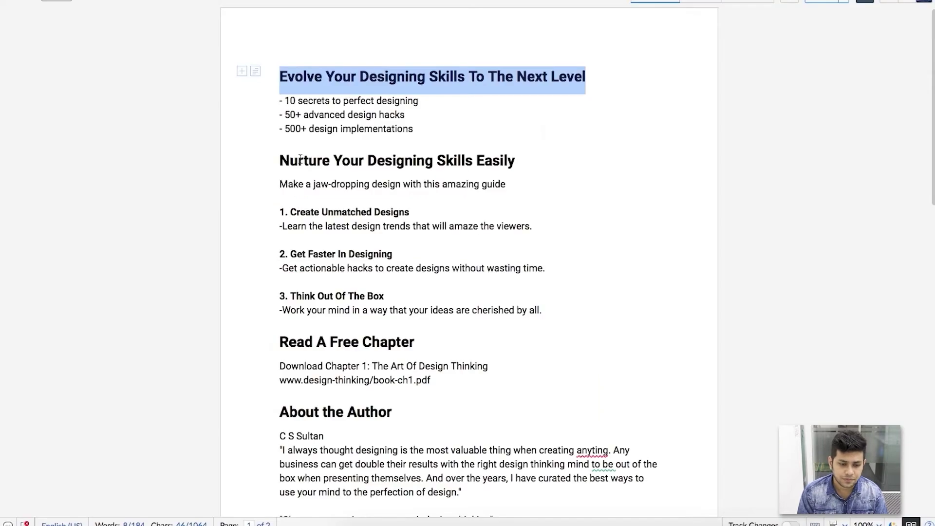
mouse_move(285, 100)
mouse_down()
mouse_move(420, 101)
mouse_move(285, 101)
mouse_up()
key(ctrl+c)
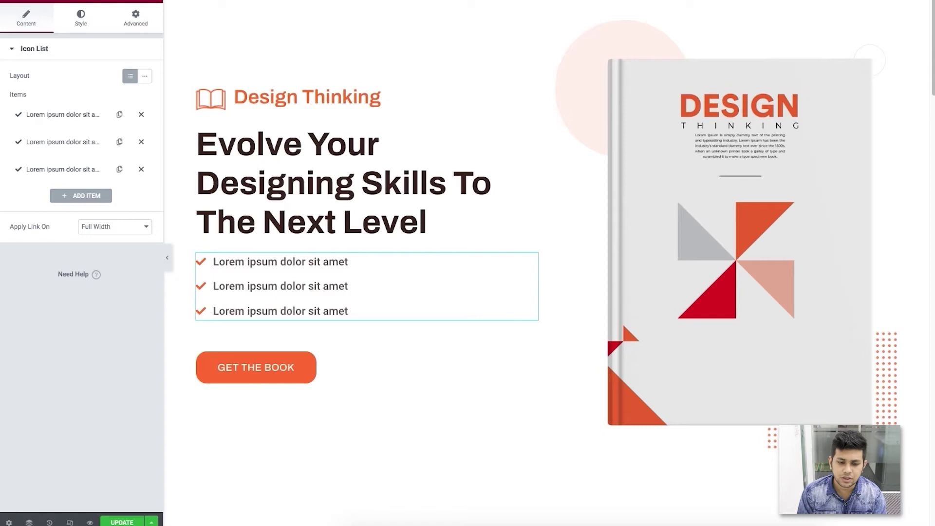
click(230, 263)
click(41, 118)
drag(100, 153, 73, 156)
key(ctrl+a)
key(ctrl+v)
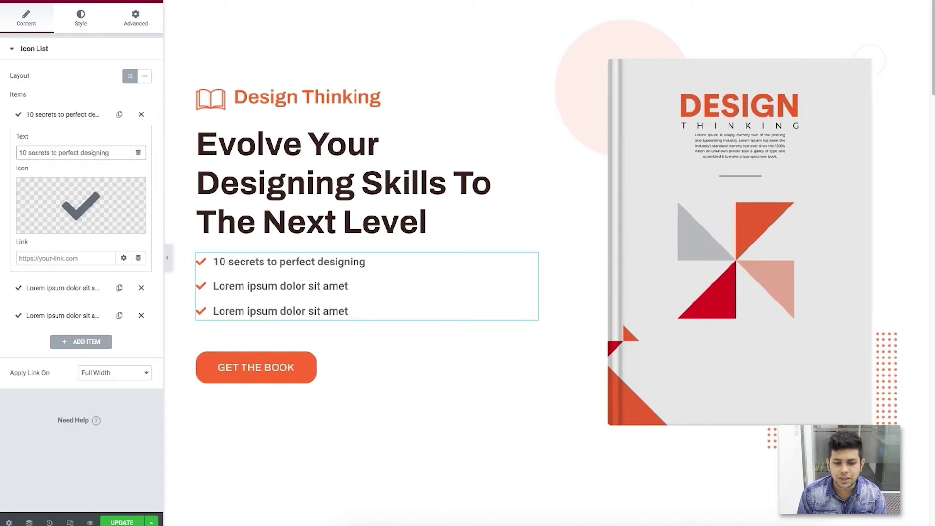
- Replace the second icon list item with "50+ advanced design hacks", copied from the text document
key(alt+Tab)
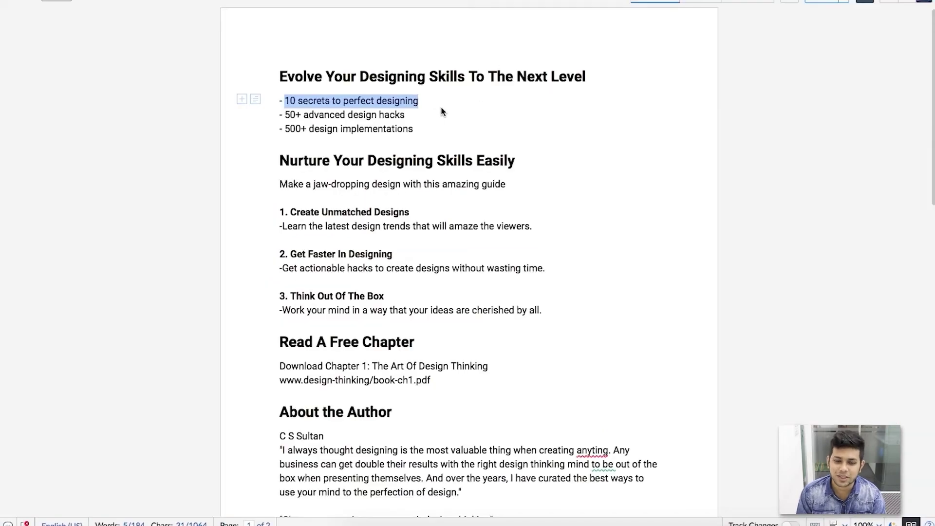
drag(286, 115, 406, 115)
key(ctrl+c)
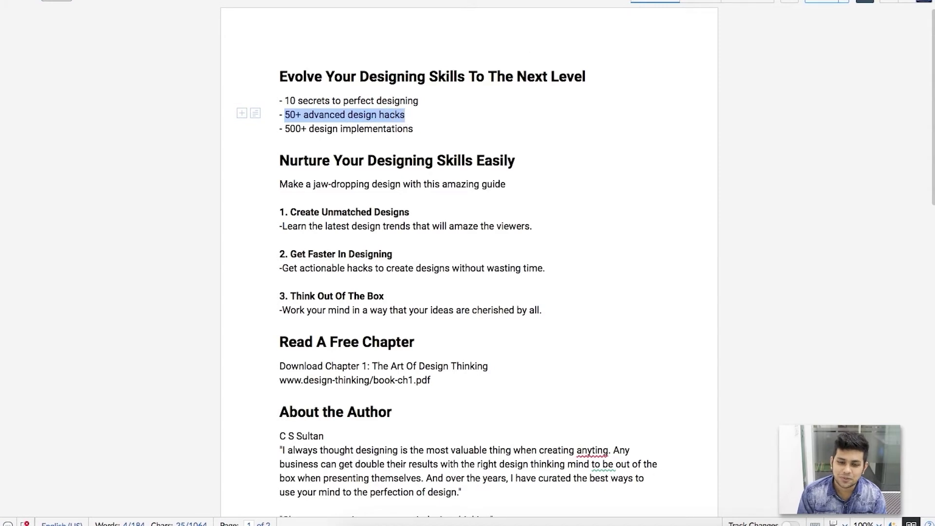
key(alt+Tab)
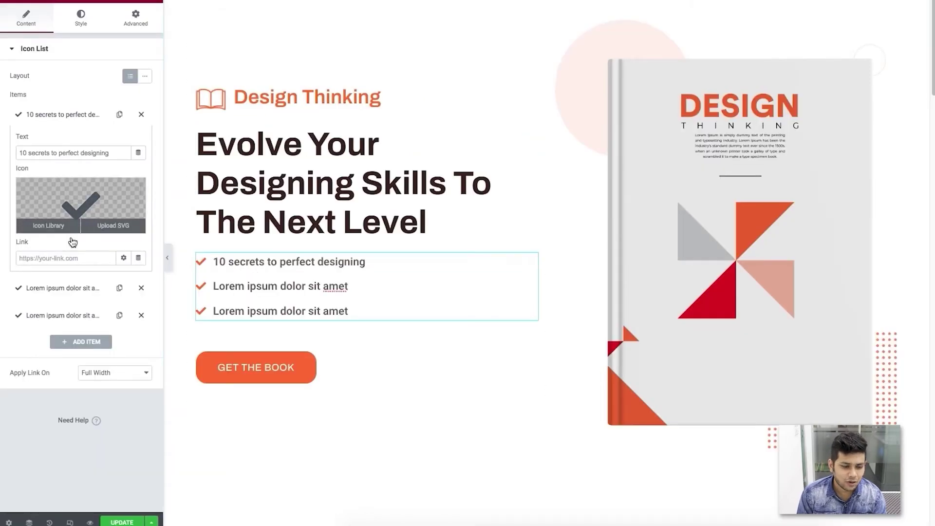
click(48, 288)
click(53, 182)
key(ctrl+a)
key(ctrl+v)
- Replace the third icon list item with "500+ design implementations", copied from the text document
key(alt+Tab)
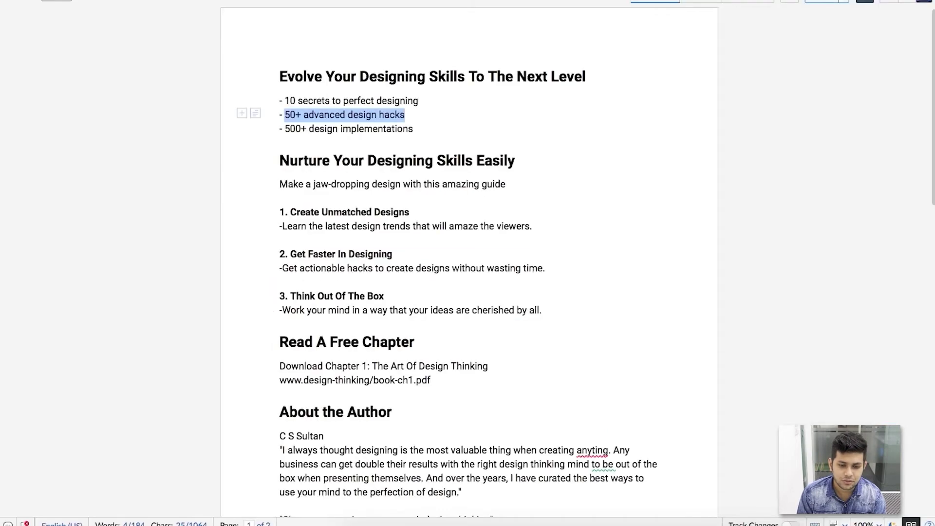
drag(286, 129, 413, 129)
key(ctrl+c)
key(alt+Tab)
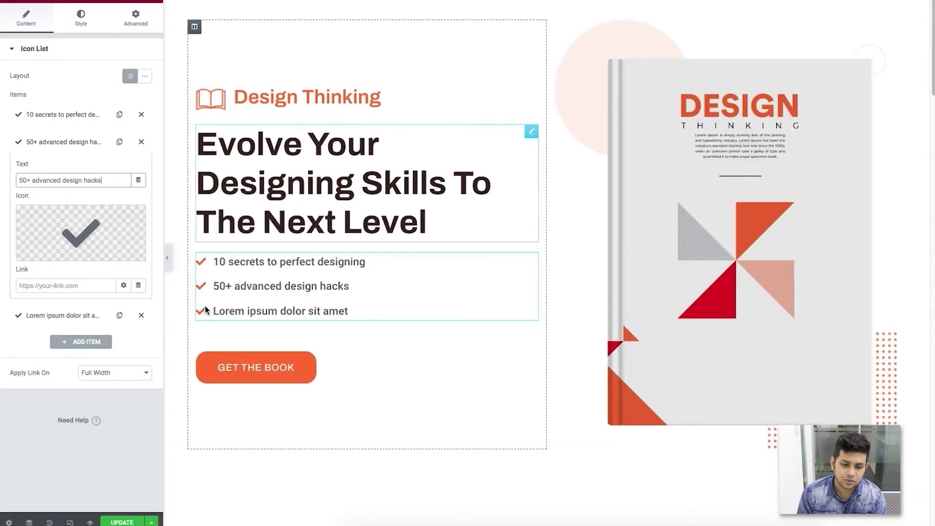
click(45, 317)
triple_click(51, 208)
key(ctrl+v)
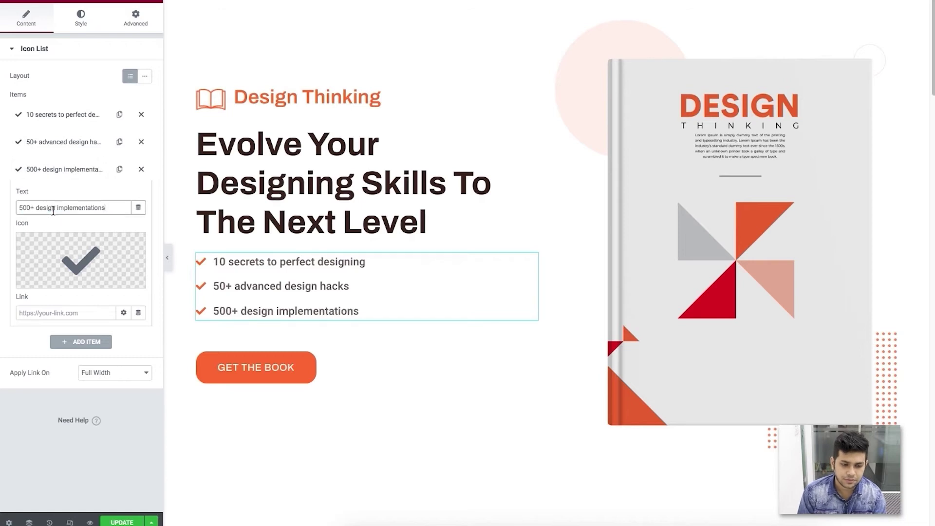
- Examine the book cover image, the WP Funnels widgets, and the type, content and style settings of the GET THE BOOK button
click(577, 274)
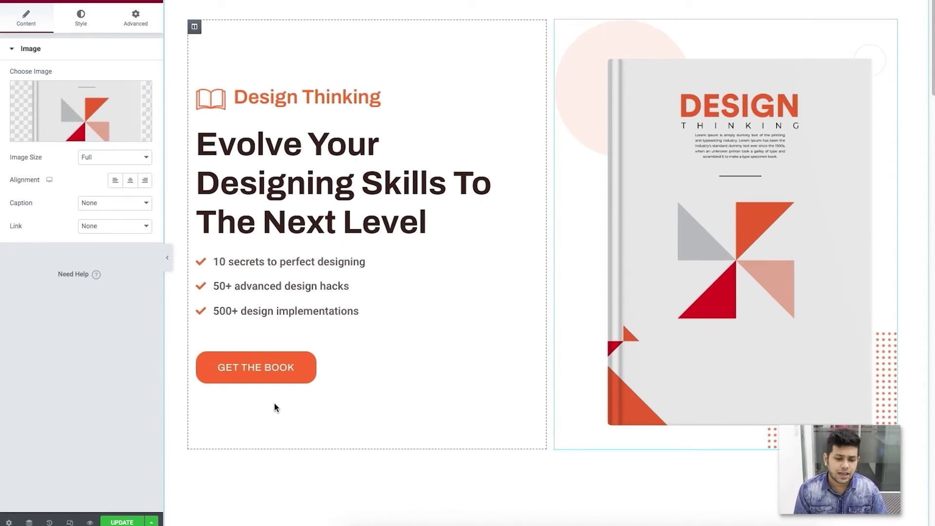
click(311, 369)
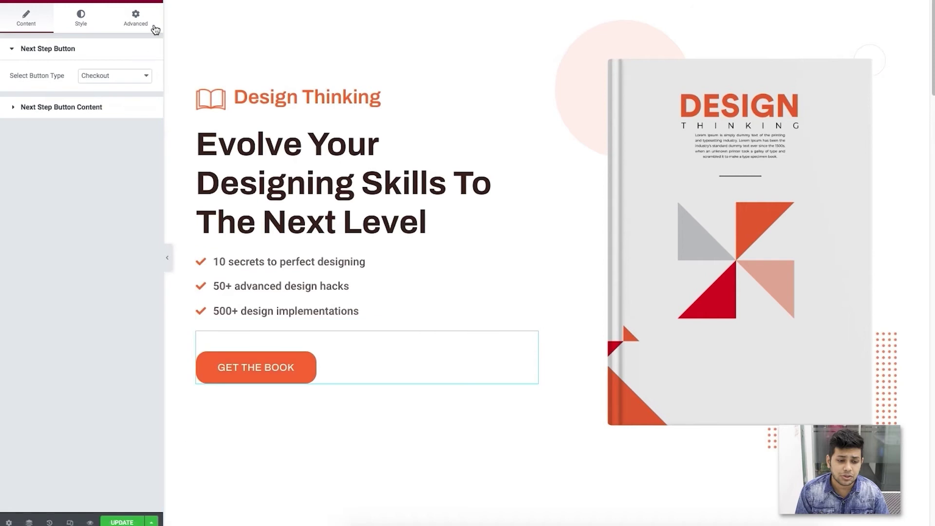
click(156, 1)
scroll(78, 312, down, 15)
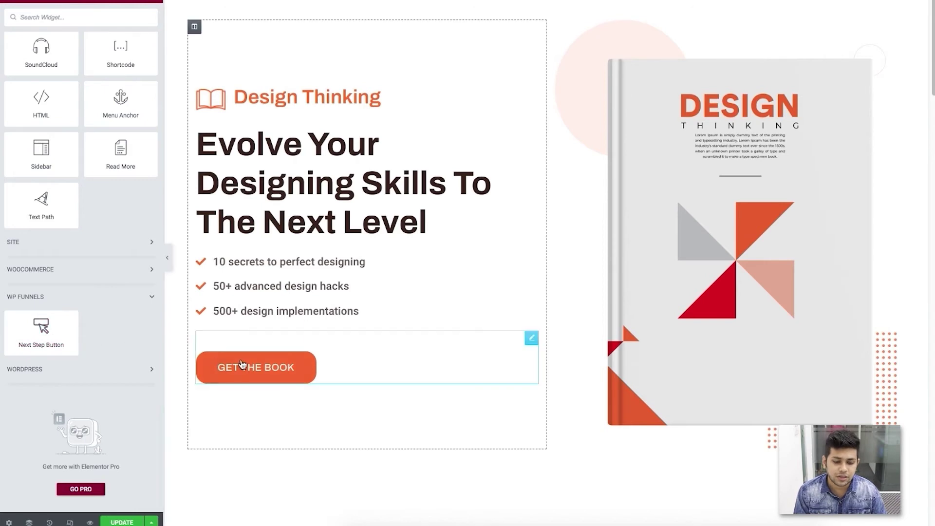
click(289, 371)
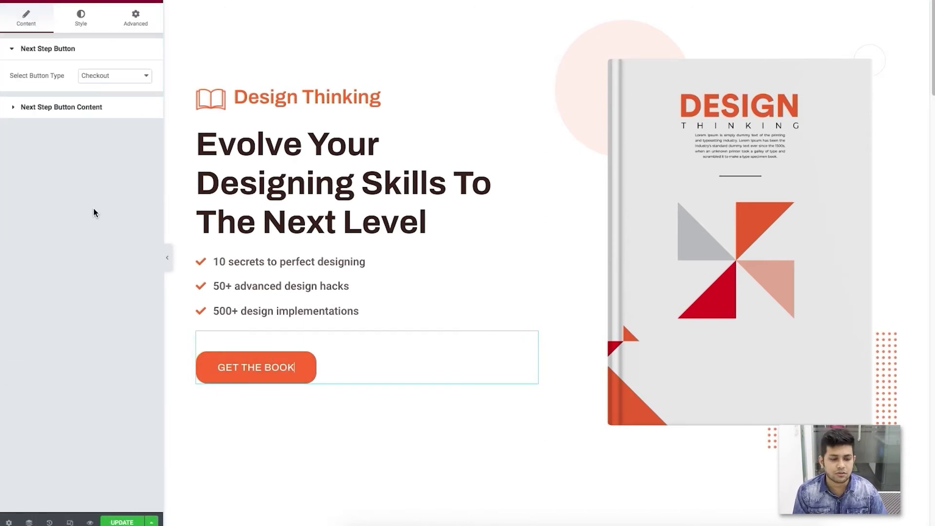
click(83, 111)
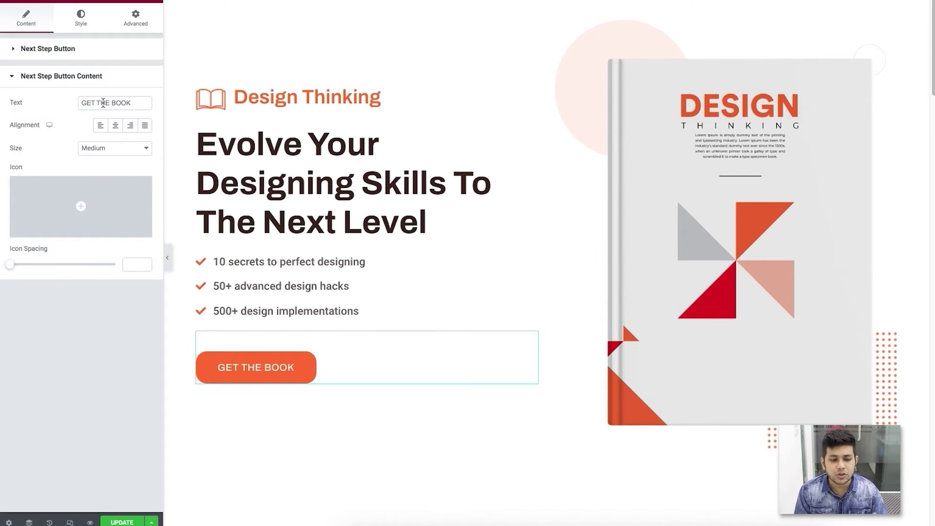
click(97, 104)
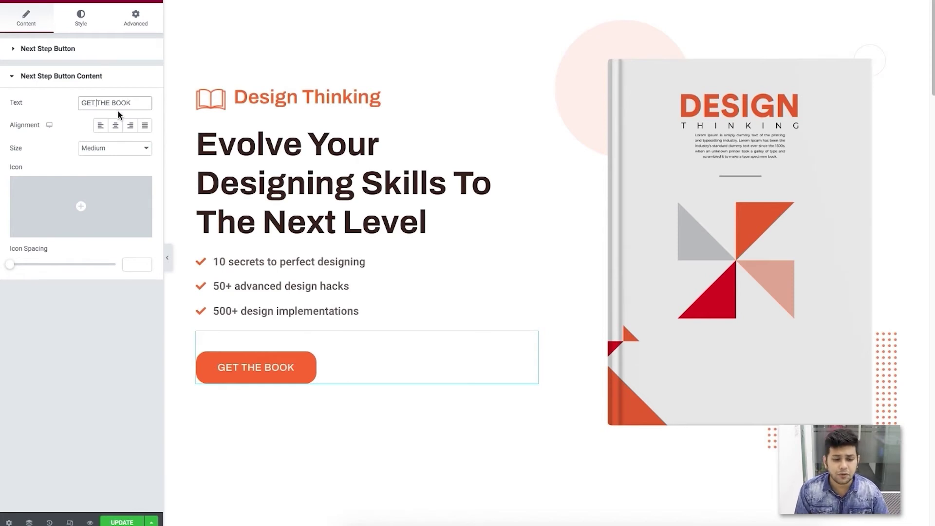
click(87, 19)
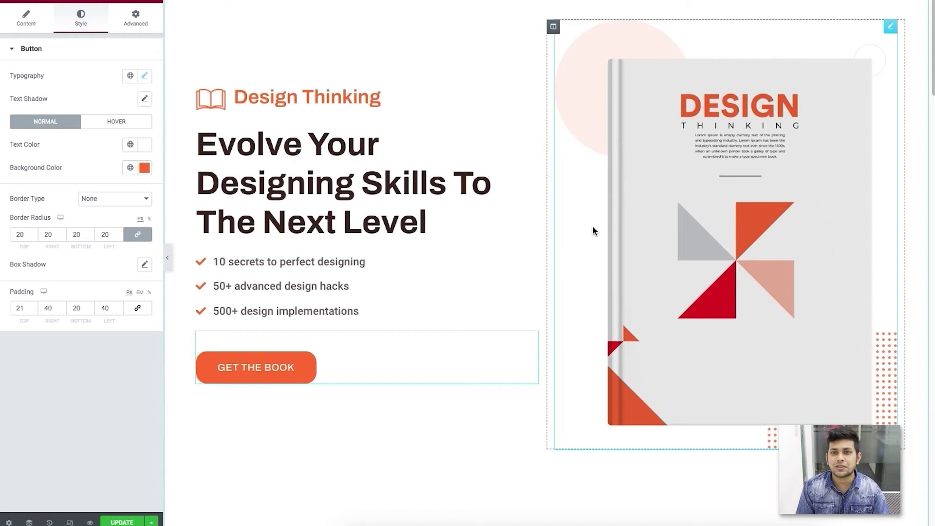
- Change the title of the first topic box to "Create Unmatched Designs"
scroll(590, 232, down, 6)
scroll(590, 233, down, 3)
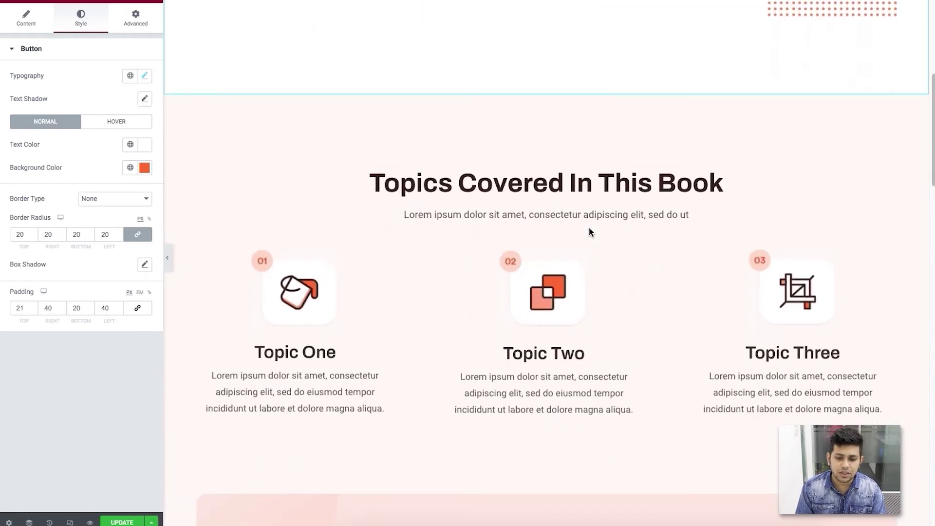
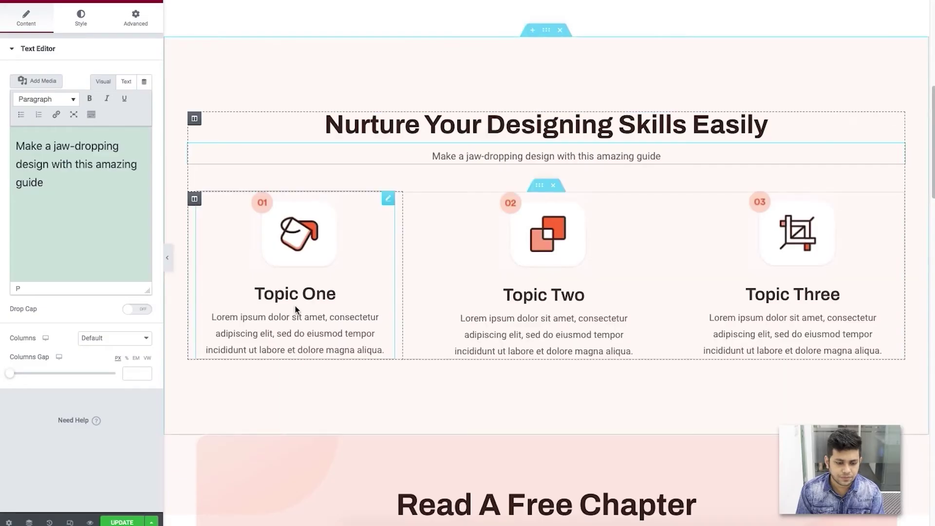
click(293, 294)
triple_click(50, 192)
text(Create Unmatched Designs)
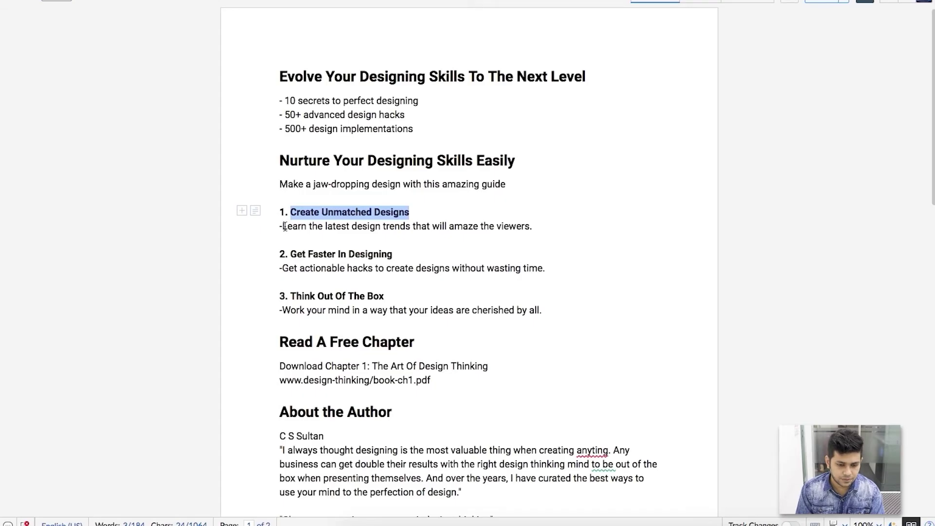
- Replace the first topic box's description with "Learn the latest design trends that will amaze the viewers.", copied from the text document
drag(284, 226, 539, 229)
click(242, 223)
key(ctrl+c)
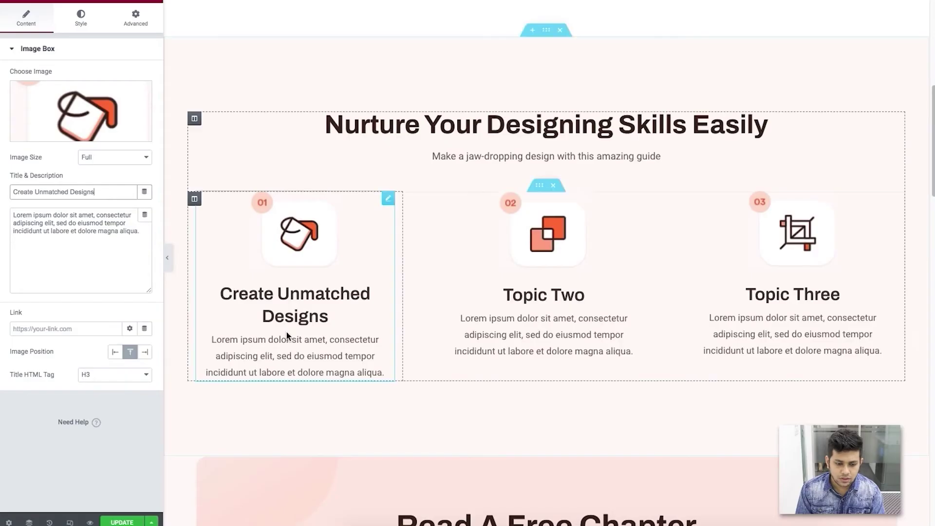
click(287, 335)
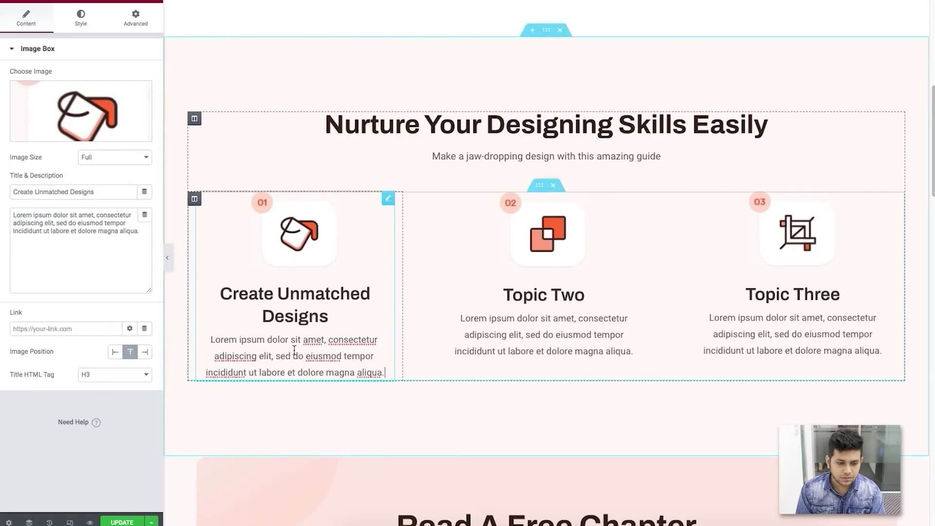
click(72, 239)
key(ctrl+a)
key(ctrl+v)
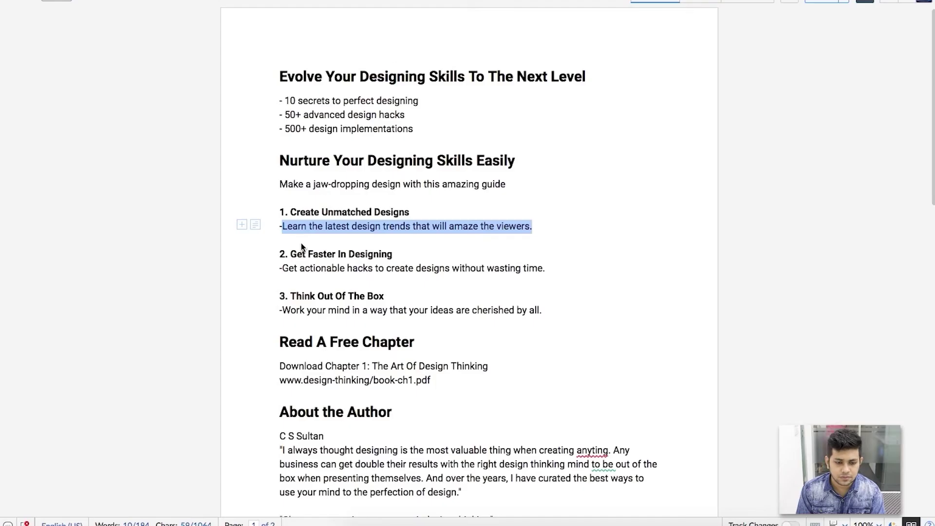
- Replace the title of the second topic box with "Get Faster In Designing", copied from the text document
drag(291, 254, 392, 254)
key(ctrl+c)
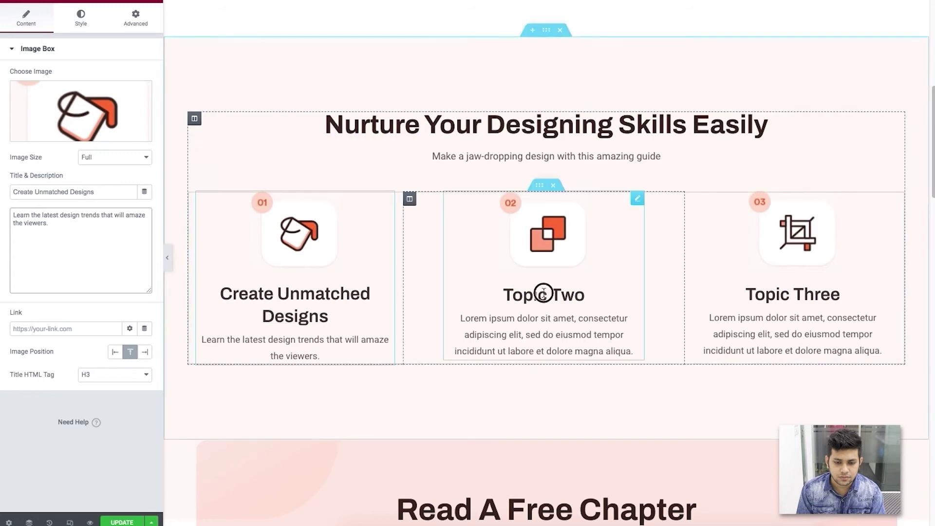
click(540, 294)
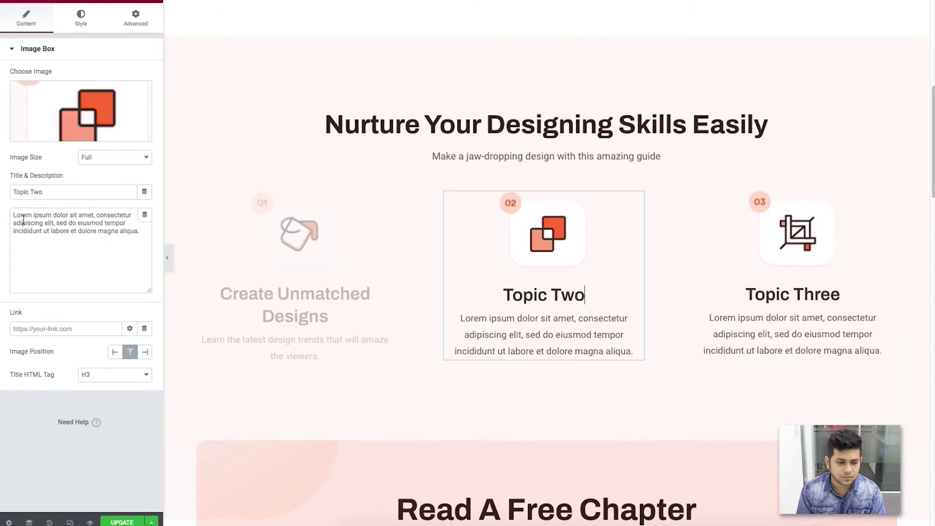
triple_click(57, 191)
key(ctrl+v)
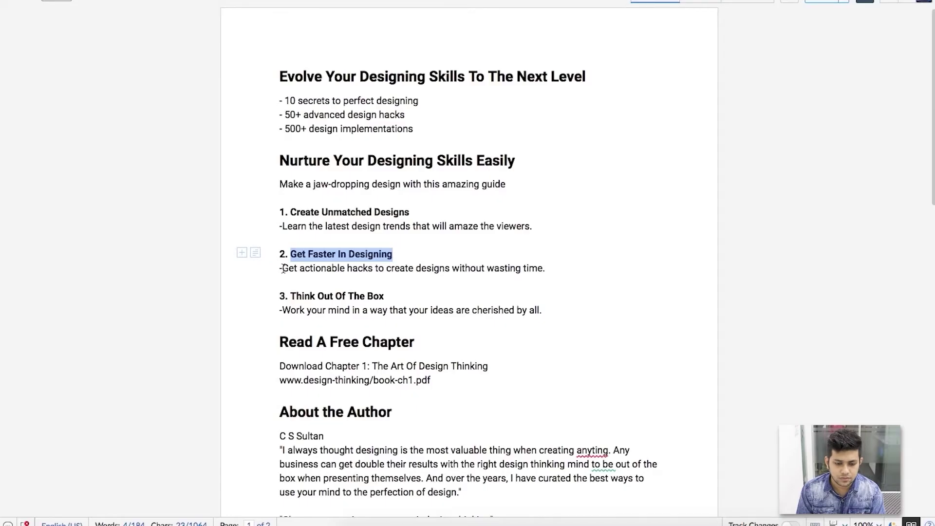
- Replace the second topic box's description with "Get actionable hacks to create designs without wasting time.", copied from the text document
click(280, 269)
shift+click(545, 268)
key(ctrl+c)
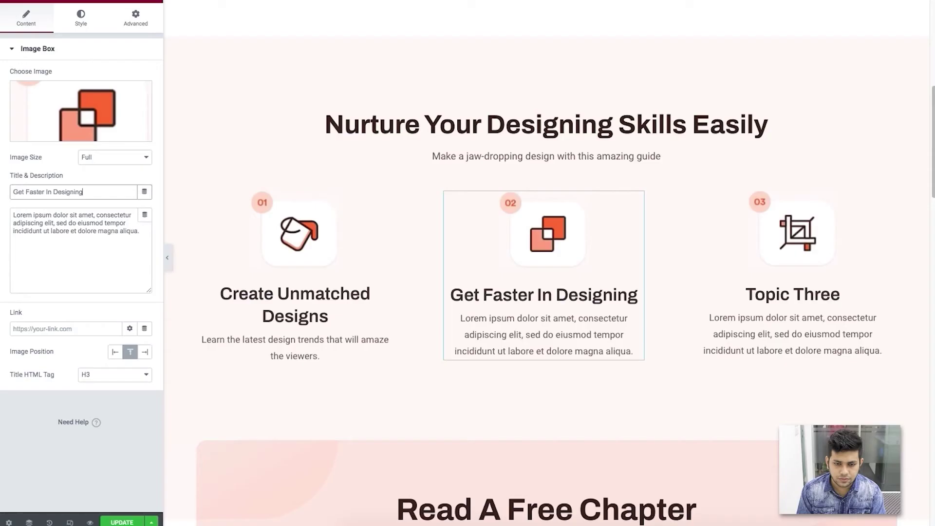
click(633, 351)
click(47, 231)
key(ctrl+a)
key(ctrl+v)
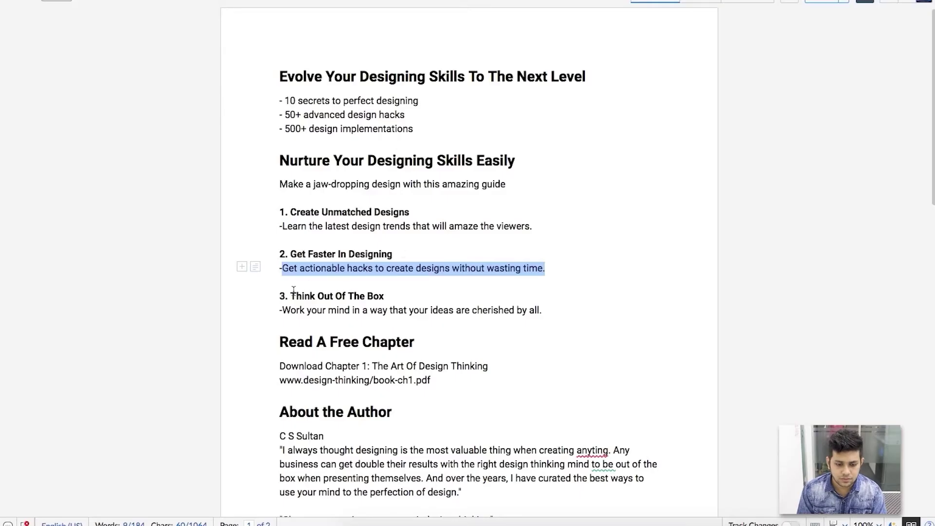
- Replace the title of the third topic box with "Think Out Of The Box", copied from the text document
drag(291, 296, 385, 296)
key(ctrl+c)
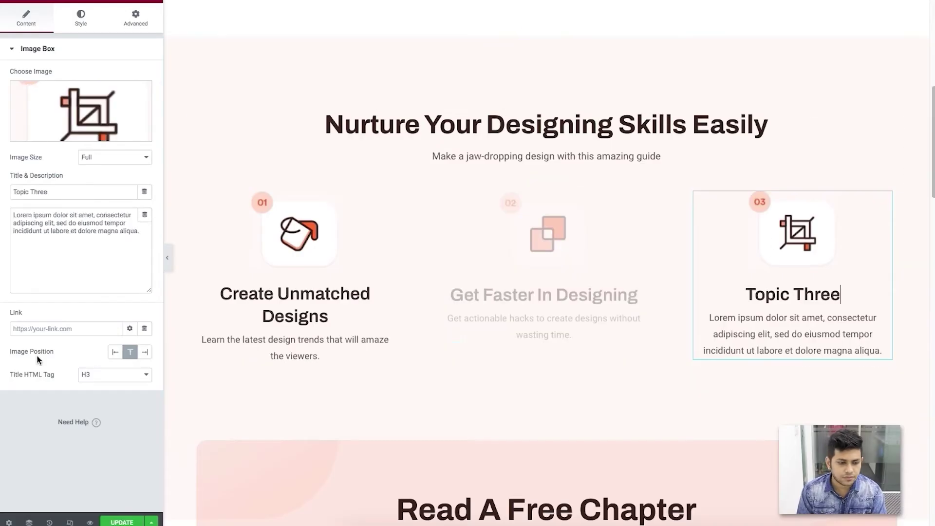
click(34, 189)
key(ctrl+a)
key(ctrl+v)
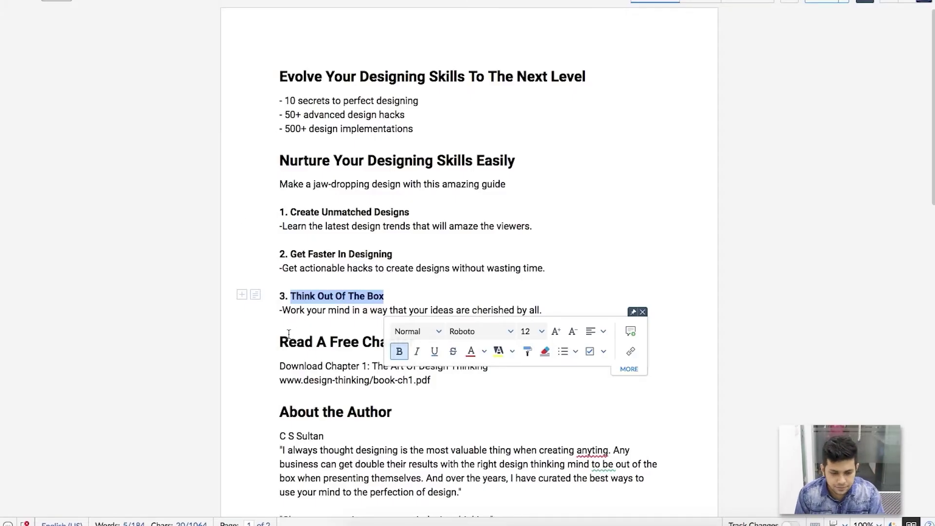
- Replace the third topic box's description with "Work your mind in a way that your ideas are cherished by all.", copied from the text document
drag(282, 310, 542, 311)
key(ctrl+c)
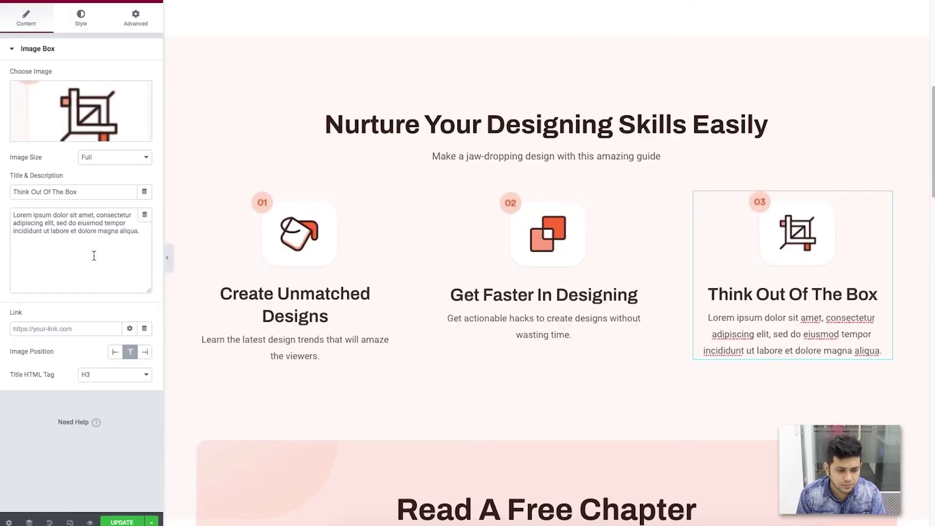
click(94, 256)
key(ctrl+a)
key(ctrl+v)
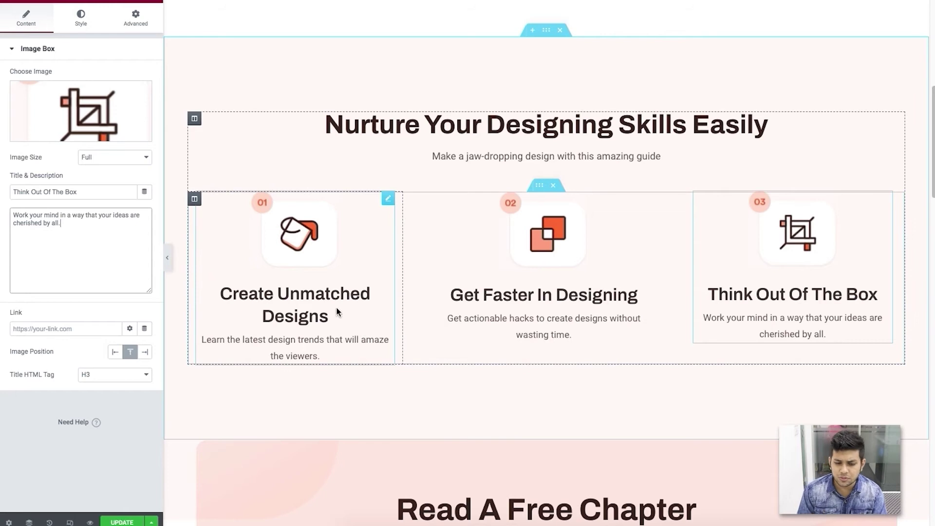
- Shorten the first topic box's title to "Create Great Designs" by replacing its middle word
click(329, 296)
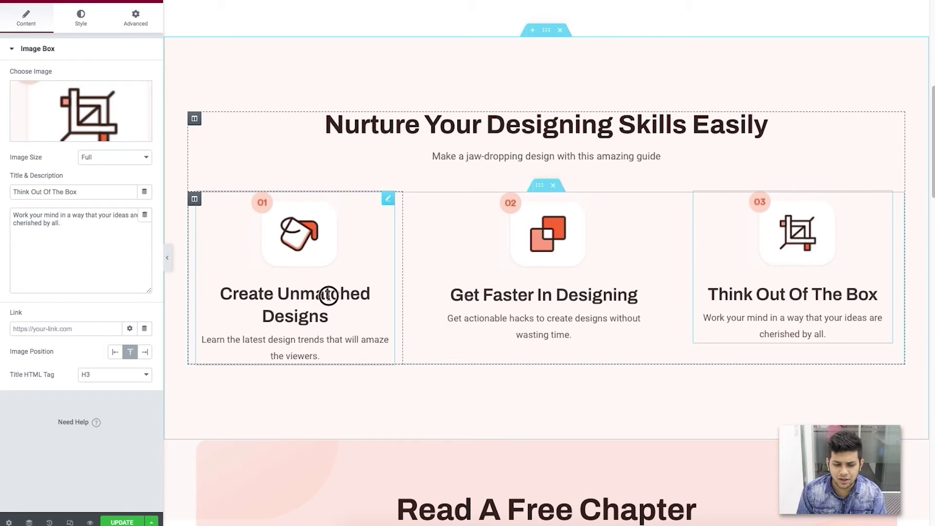
click(38, 191)
drag(38, 192, 69, 192)
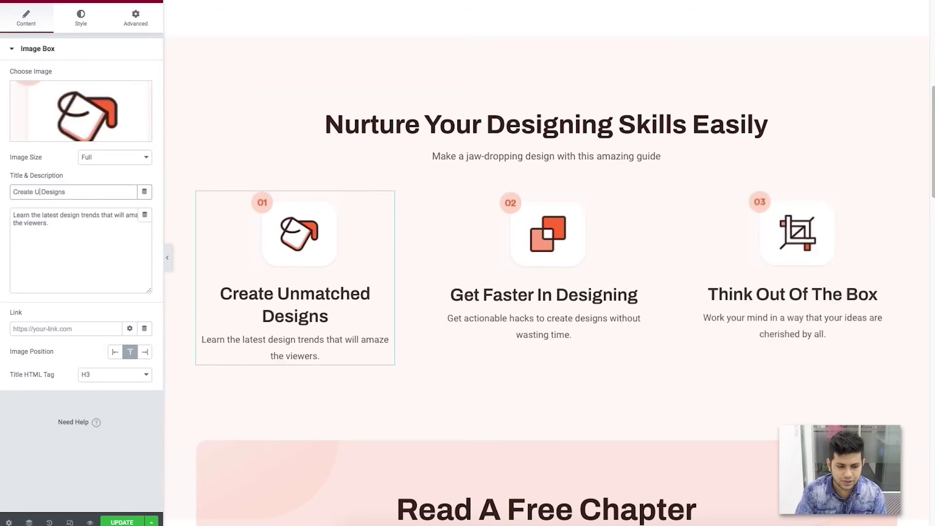
key(BackSpace)
key(BackSpace)
text(Great)
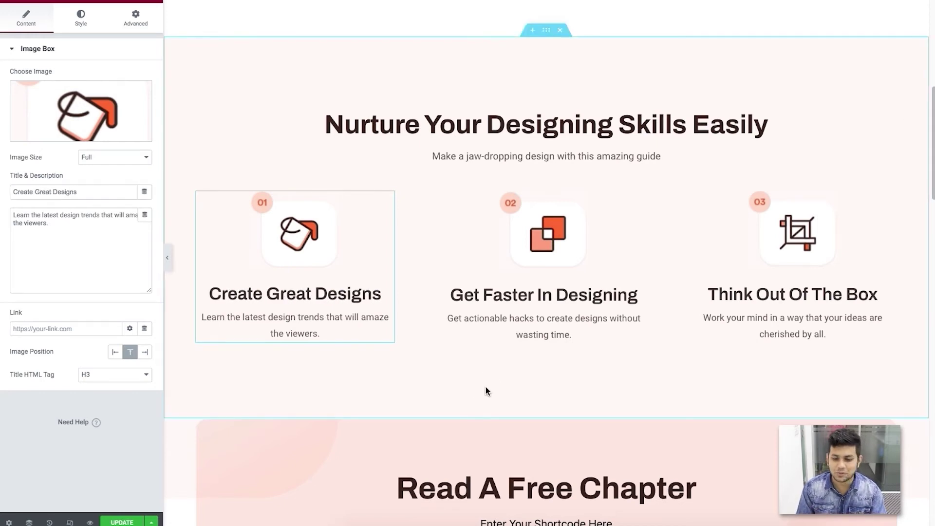
scroll(488, 338, down, 5)
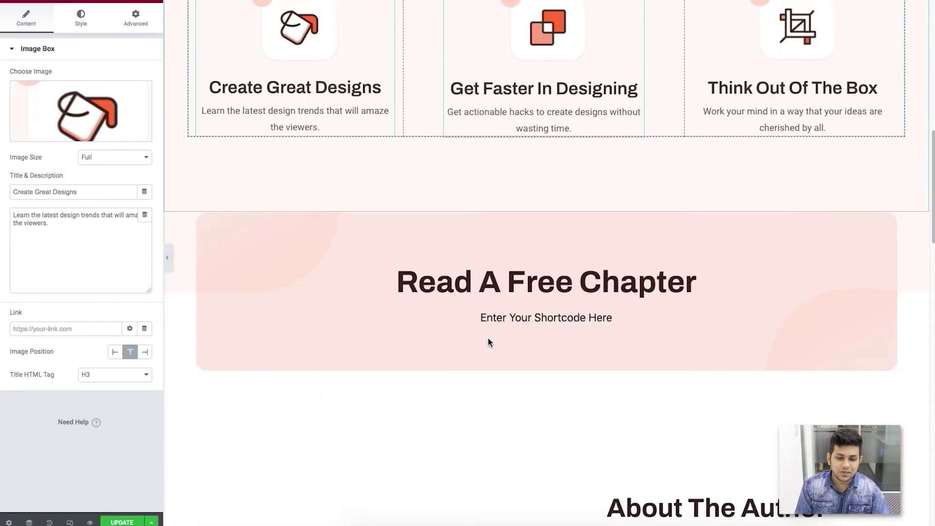
- Delete the shortcode placeholder under the "Read A Free Chapter" heading and place a Text Editor widget there instead
scroll(488, 343, down, 1)
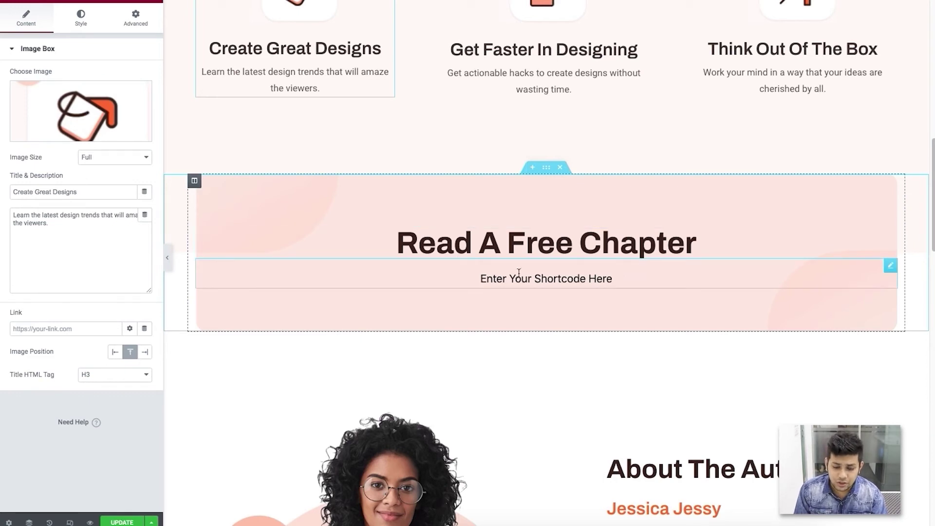
click(628, 281)
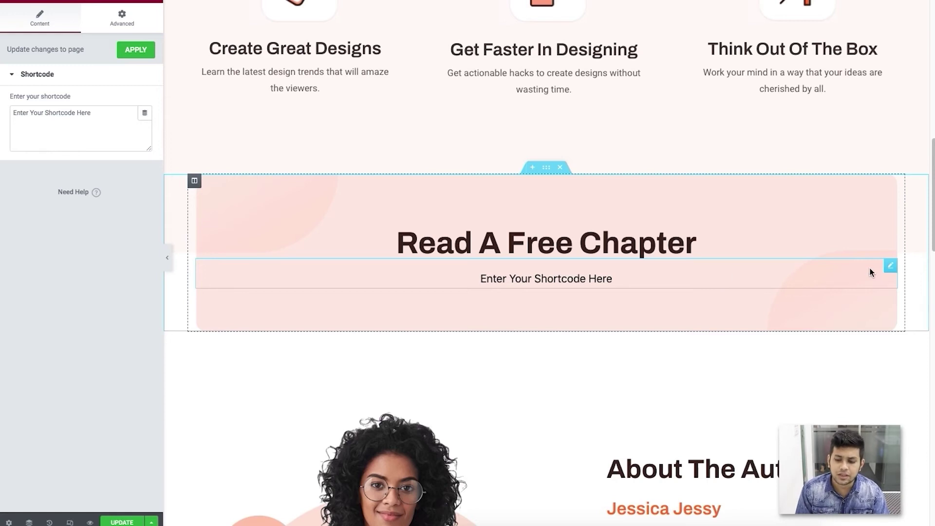
right_click(891, 265)
click(867, 423)
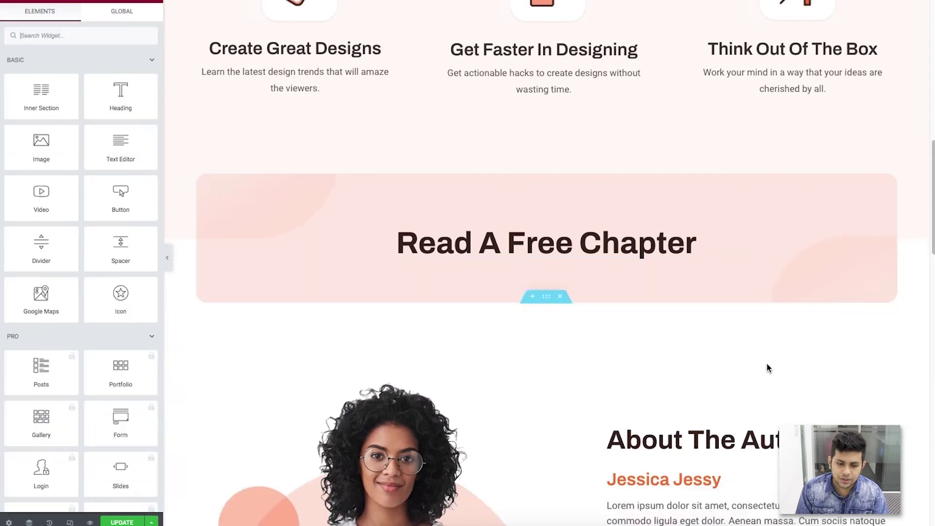
drag(120, 146, 537, 253)
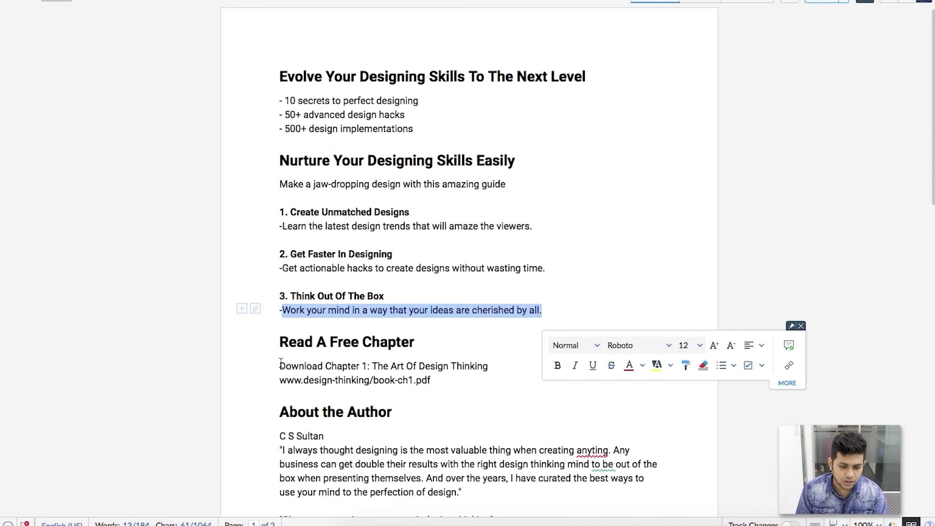
- Replace the new text widget's placeholder with "Download Chapter 1: The Art Of Design Thinking", copied from the text document
drag(281, 363, 491, 367)
key(ctrl+c)
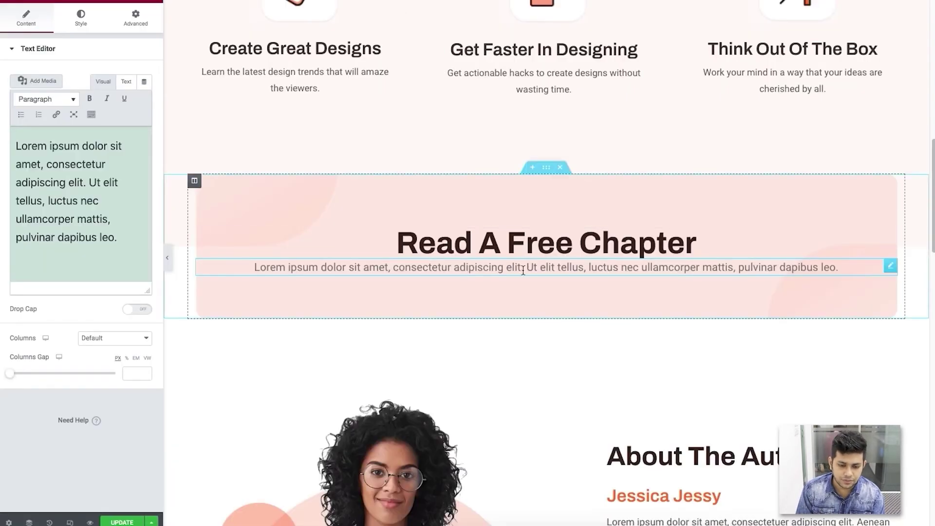
click(524, 267)
key(ctrl+a)
key(ctrl+v)
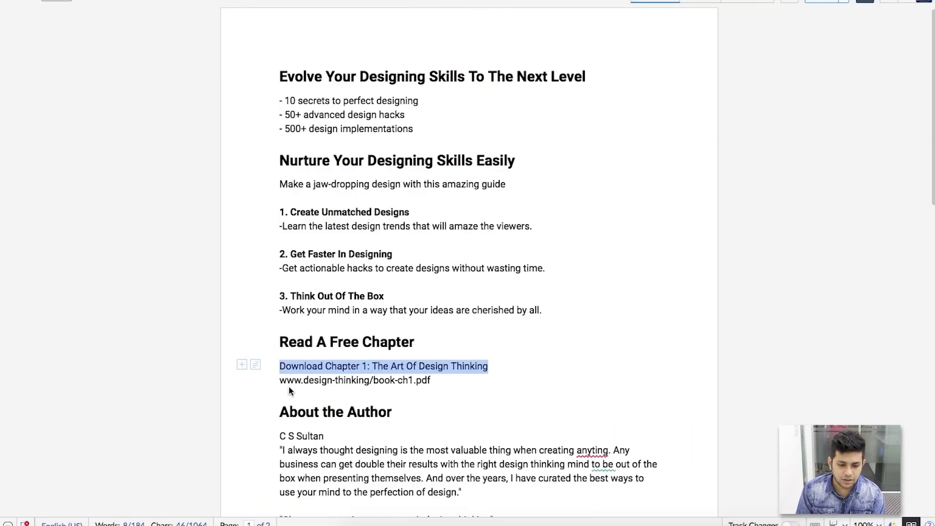
drag(279, 381, 434, 380)
key(ctrl+c)
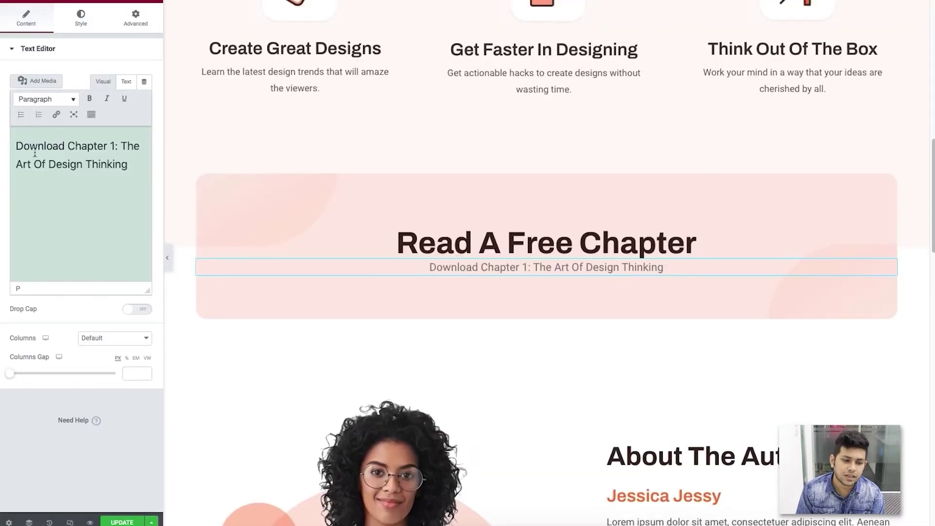
click(18, 146)
drag(17, 146, 131, 163)
click(57, 115)
key(ctrl+v)
click(190, 190)
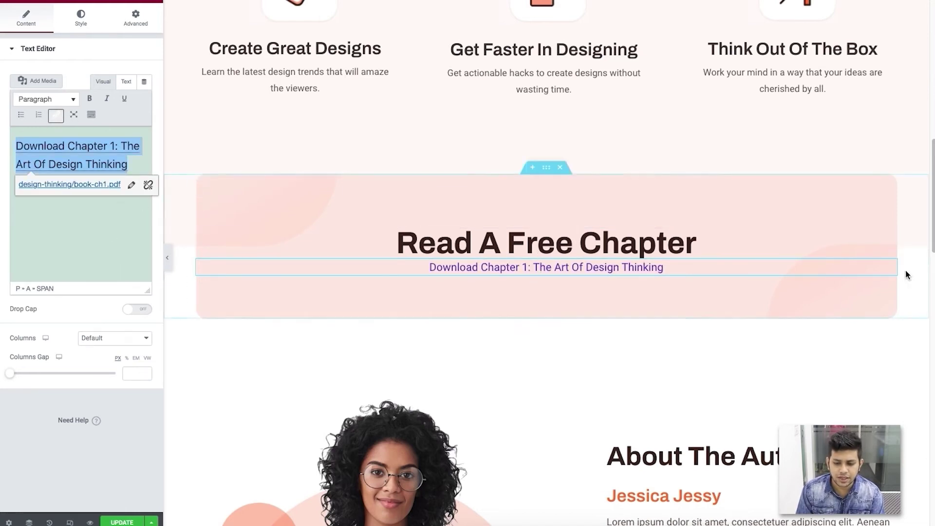
- Unlink the margin values of the chapter download text and set its top margin to 20 px
click(82, 20)
click(129, 24)
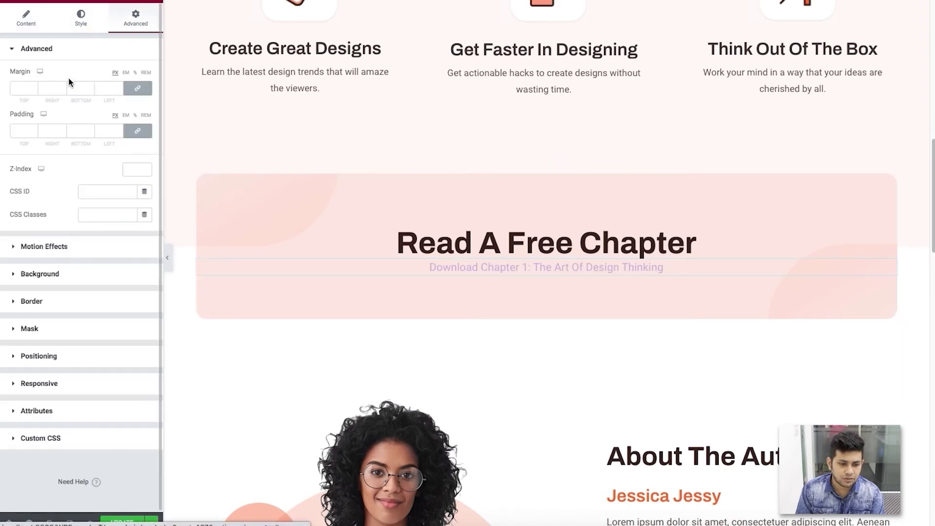
click(137, 88)
click(20, 88)
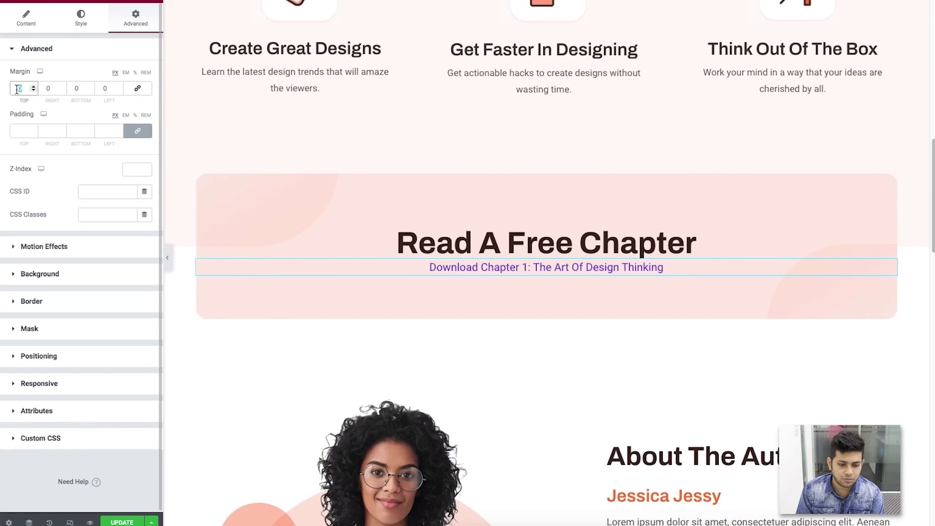
text(20)
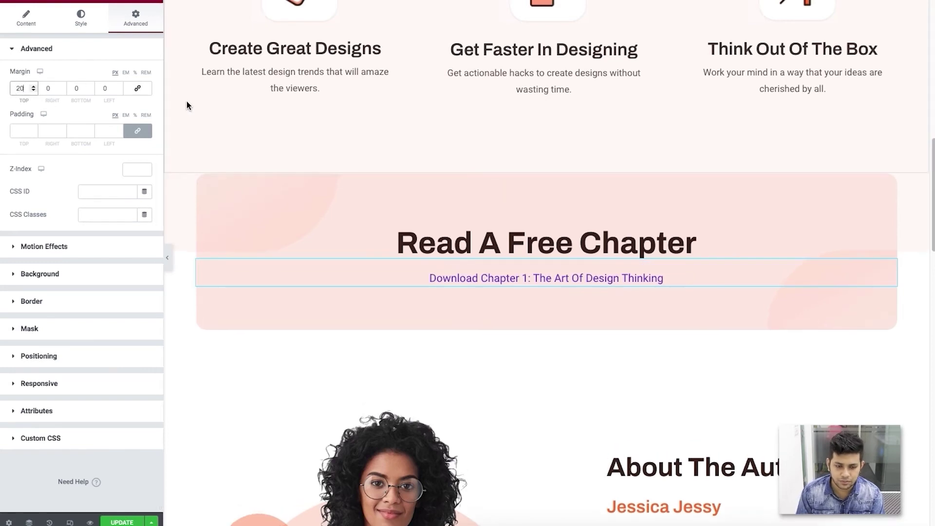
- Replace the orange name heading in the "About The Author" section with the author's name given in the text document
scroll(661, 358, down, 5)
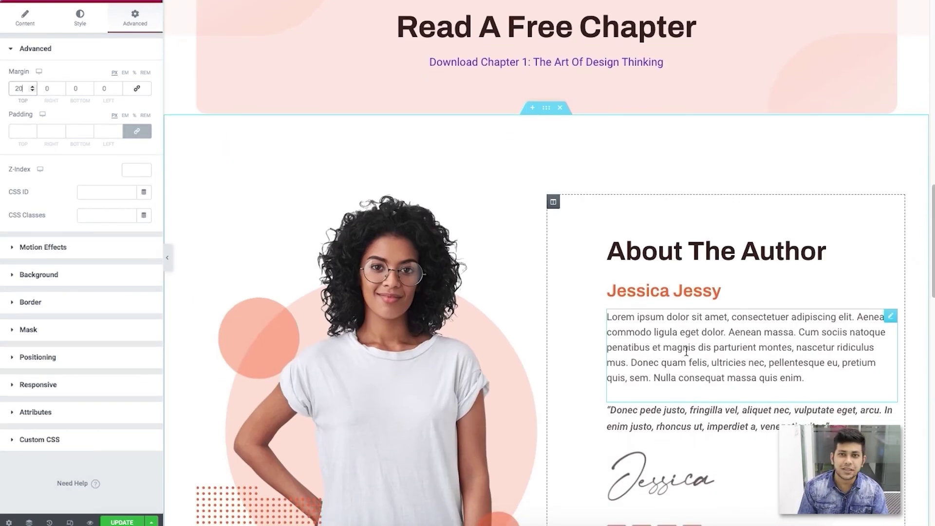
click(682, 293)
click(42, 83)
key(ctrl+a)
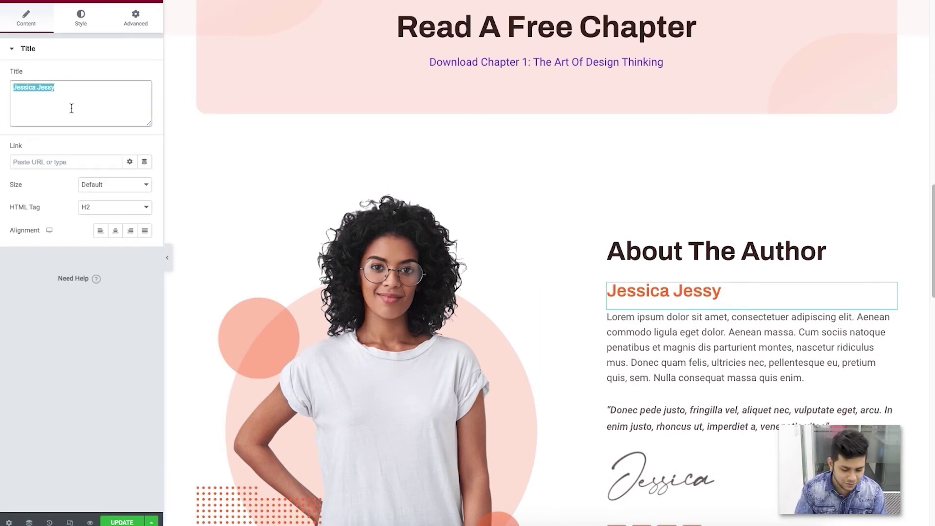
text(C S)
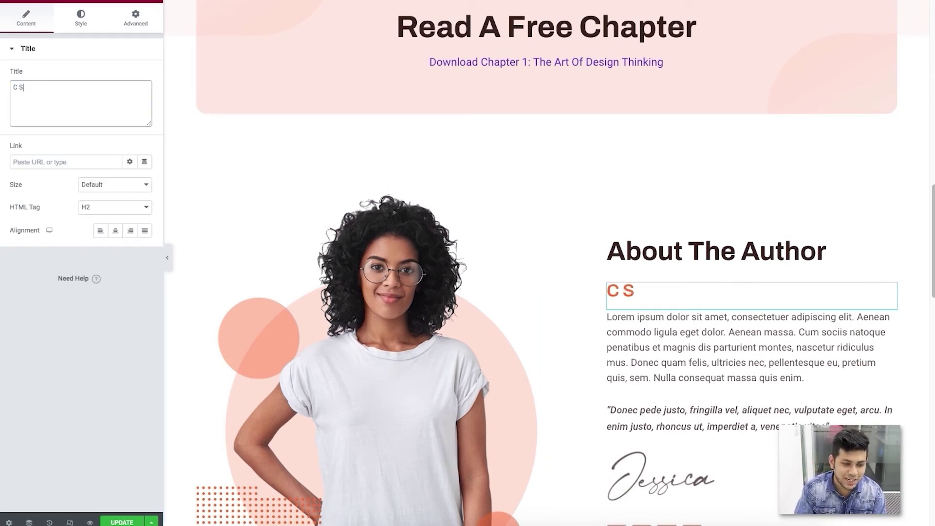
text( Su)
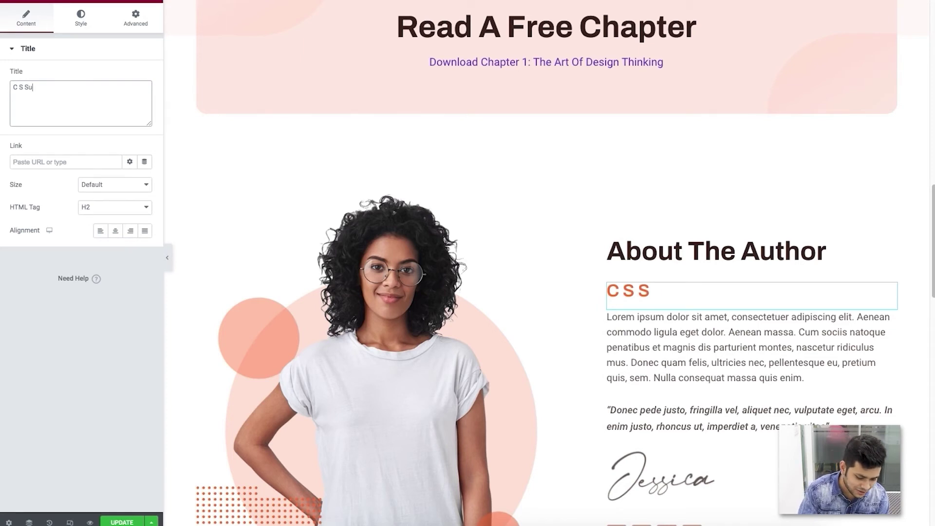
text(lk)
text(an)
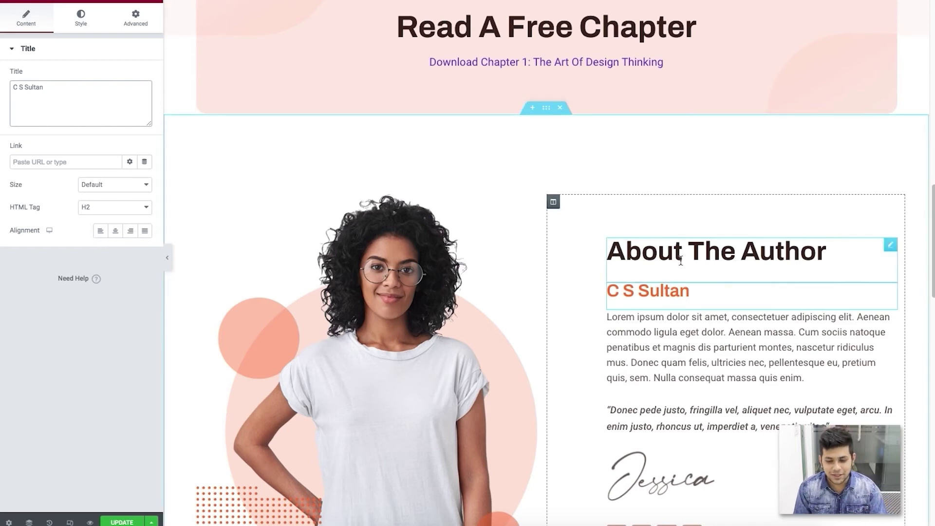
- Replace the author's placeholder biography with the paragraph beginning "I always thought designing is the most valuable thing", copied from the text document
scroll(506, 146, down, 2)
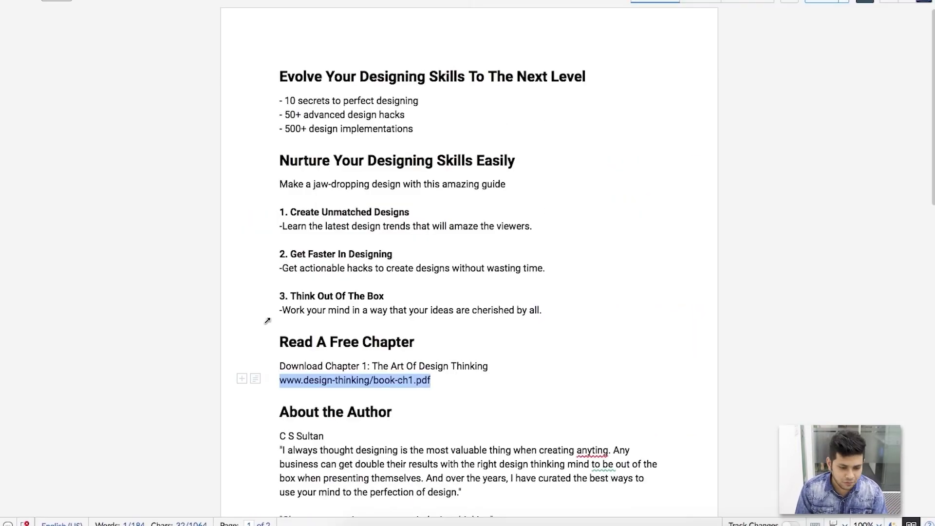
scroll(287, 353, down, 3)
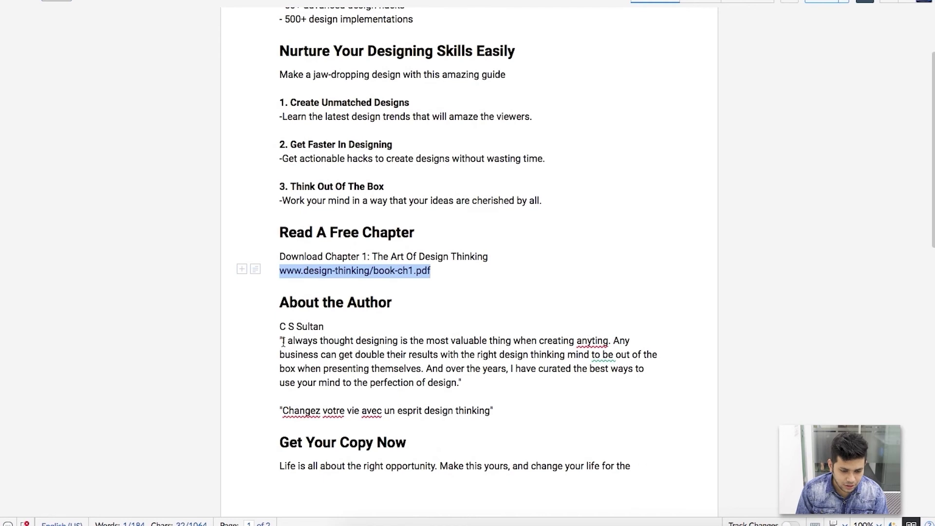
drag(280, 340, 462, 382)
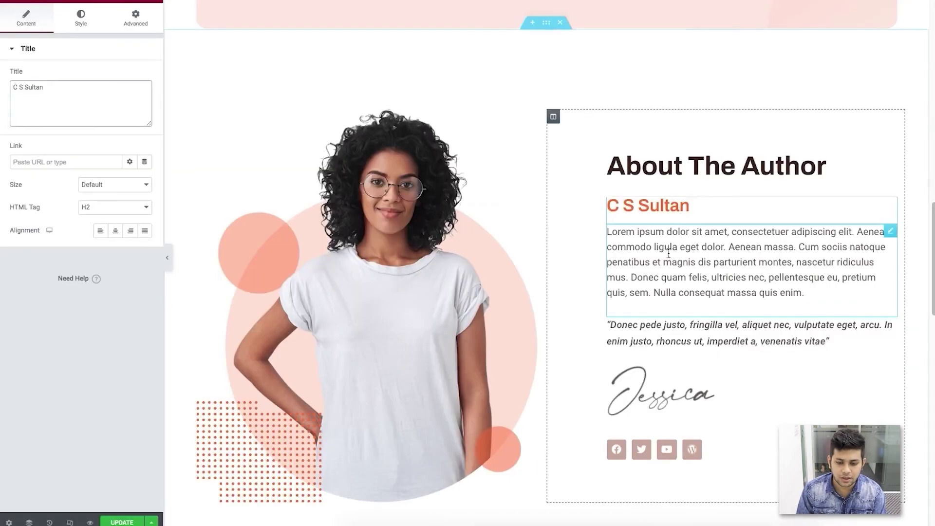
click(750, 261)
key(ctrl+a)
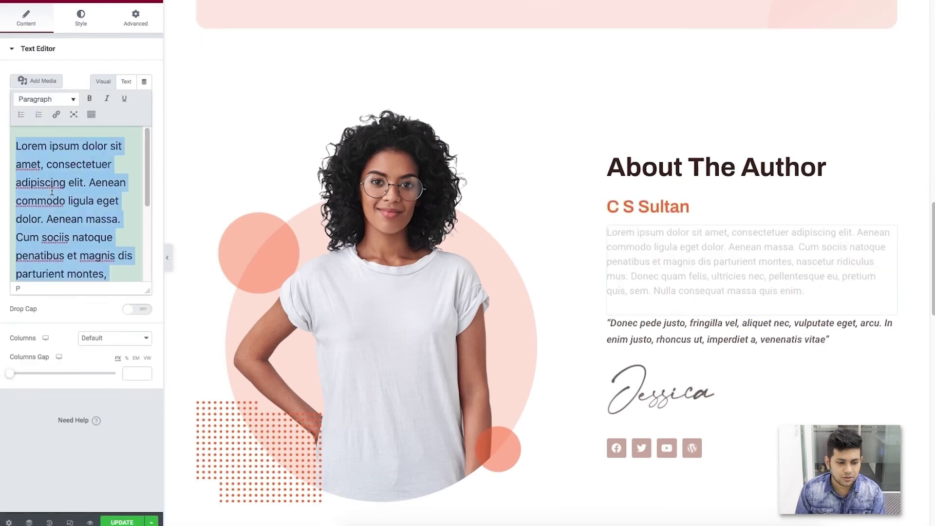
key(ctrl+v)
key(ctrl+a)
click(52, 191)
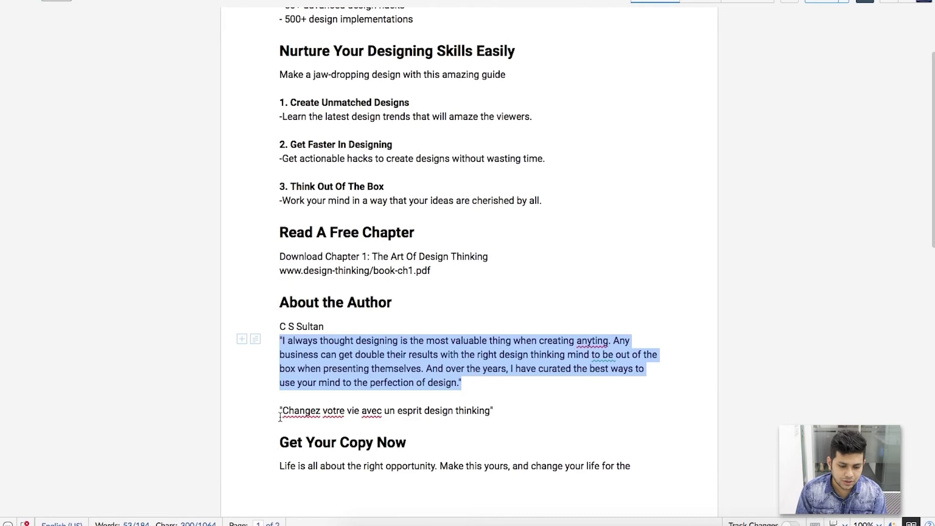
- Replace the italic quote below the biography with "Changez votre vie avec un esprit design thinking", copied from the text document
drag(283, 411, 490, 411)
key(ctrl+c)
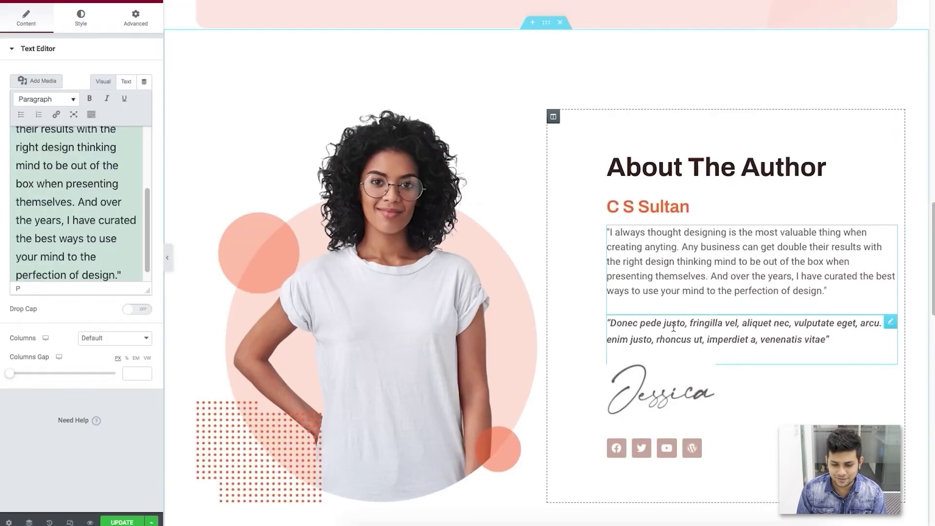
click(672, 326)
drag(21, 146, 39, 242)
key(ctrl+v)
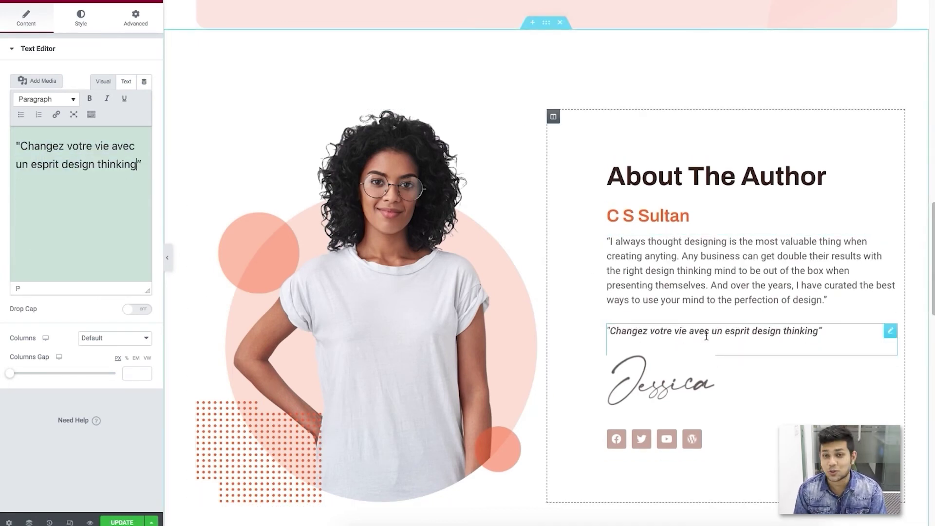
- Remove the Youtube item from the social icons below the author's signature
scroll(711, 302, down, 5)
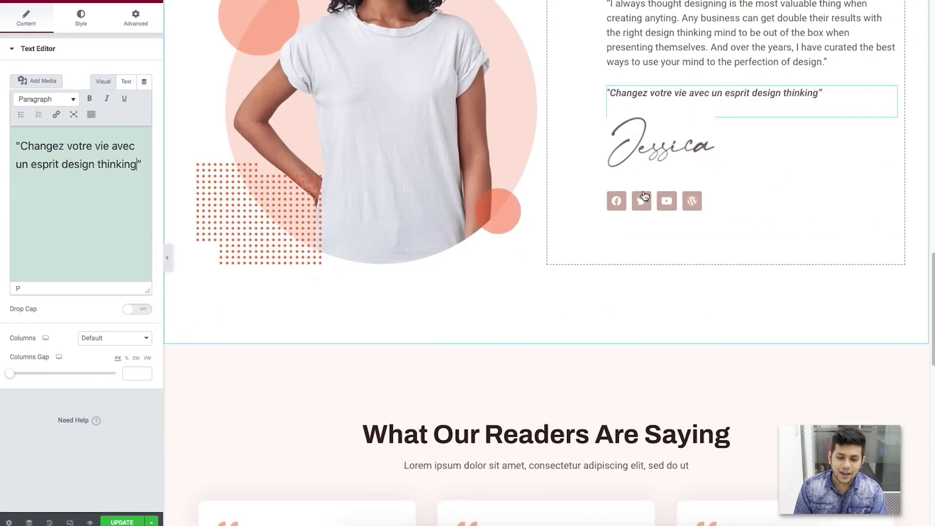
click(676, 144)
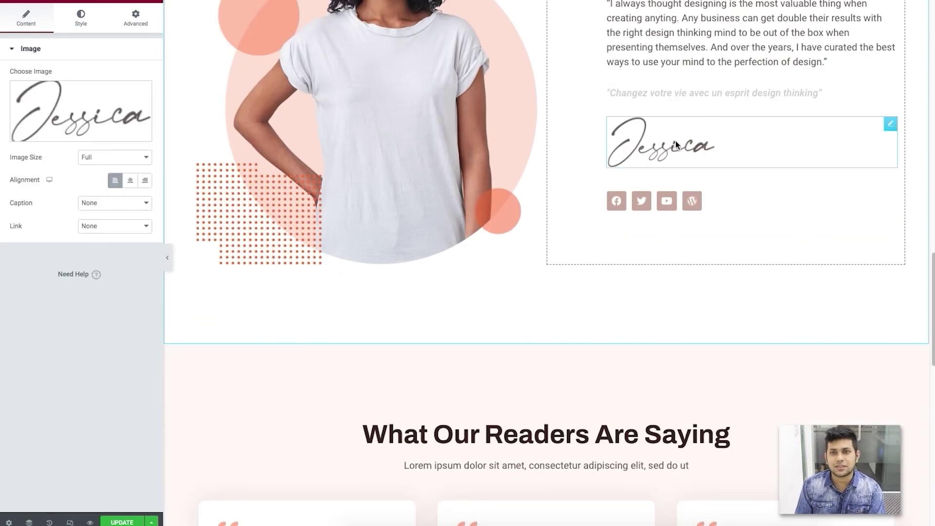
click(626, 206)
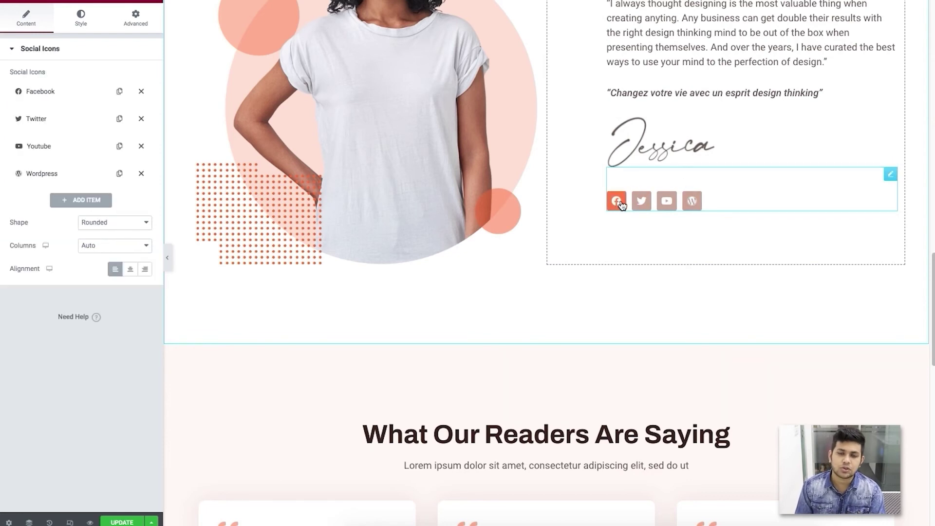
click(47, 95)
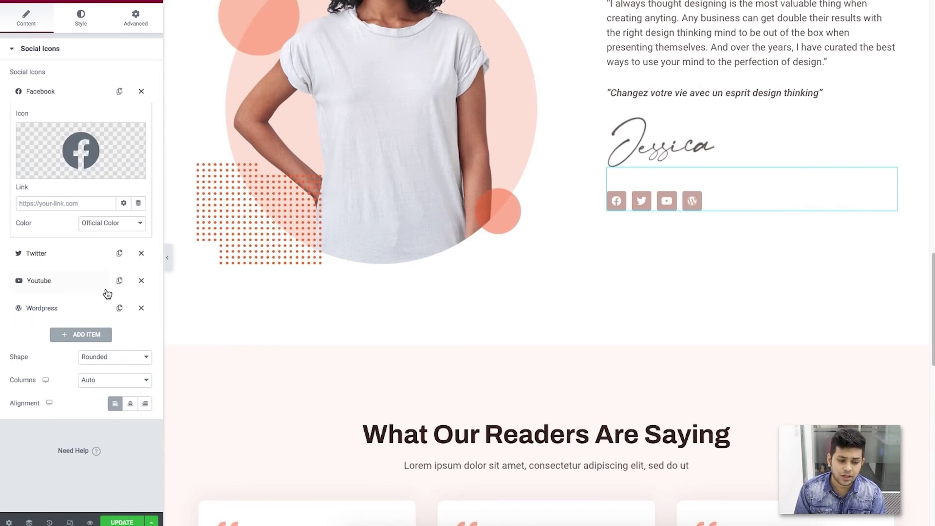
click(141, 284)
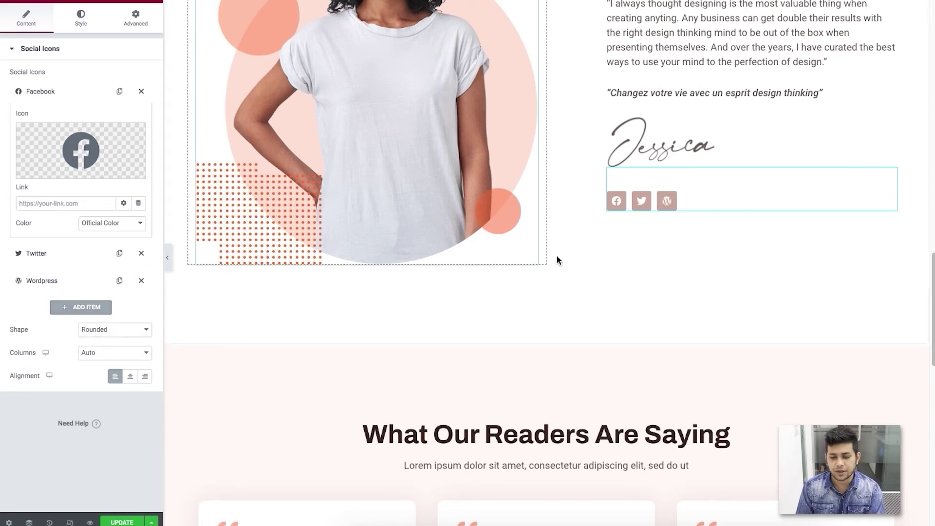
- Replace the "Get It Now" heading in the closing book section with "Get Your Copy Now", copied from the text document
scroll(663, 287, down, 8)
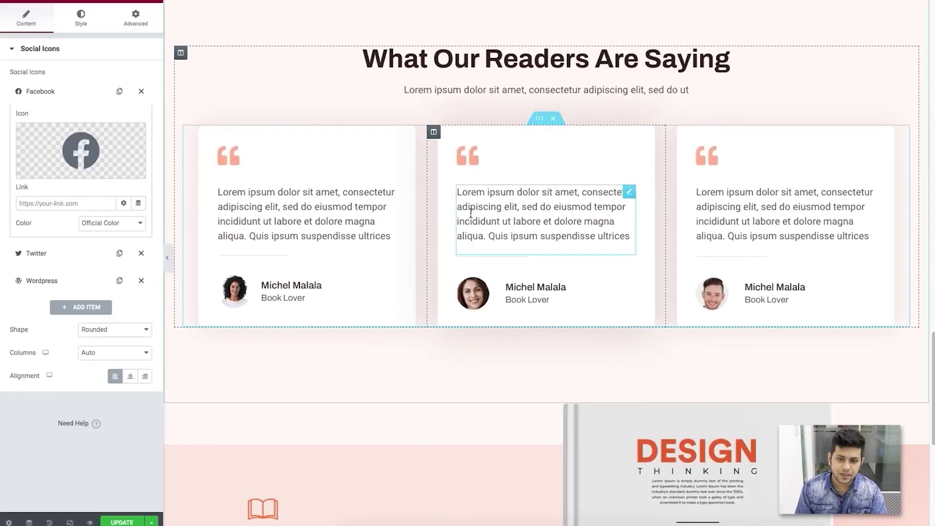
scroll(460, 212, down, 7)
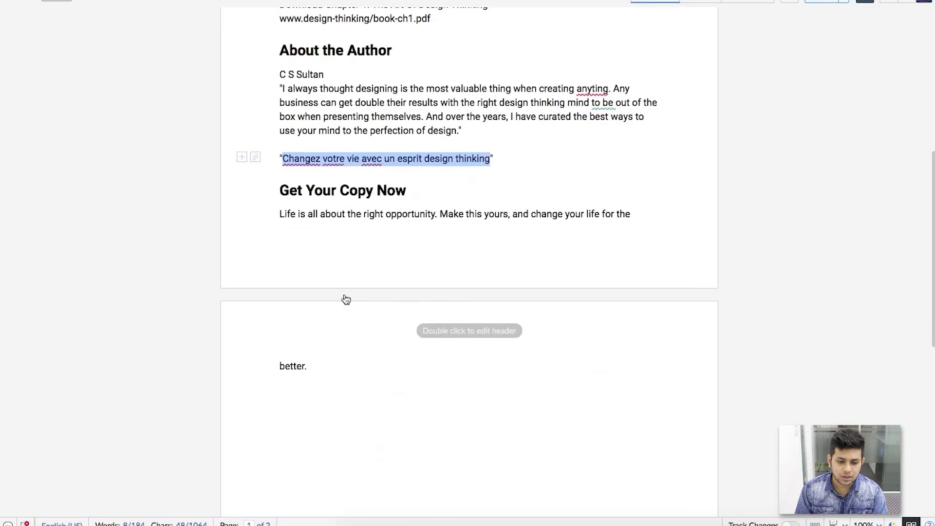
drag(281, 191, 405, 185)
key(ctrl+c)
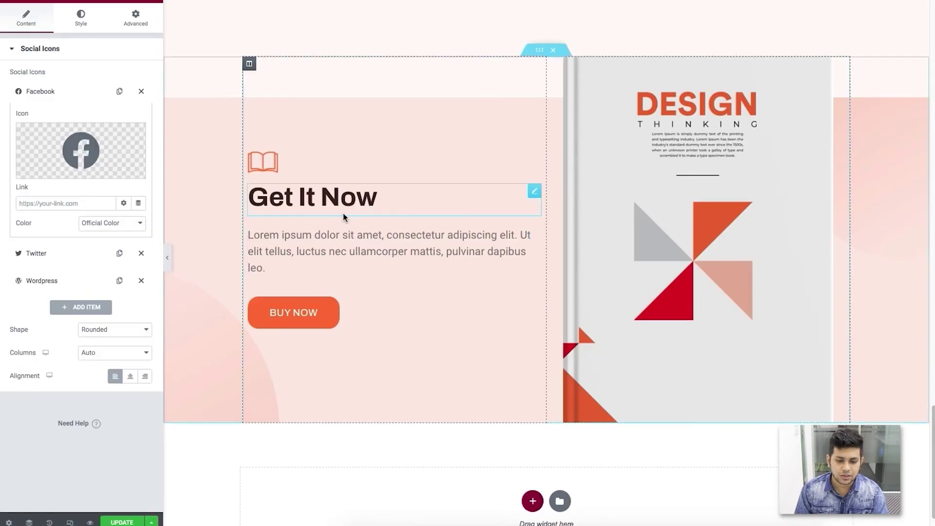
click(344, 212)
triple_click(42, 88)
key(ctrl+v)
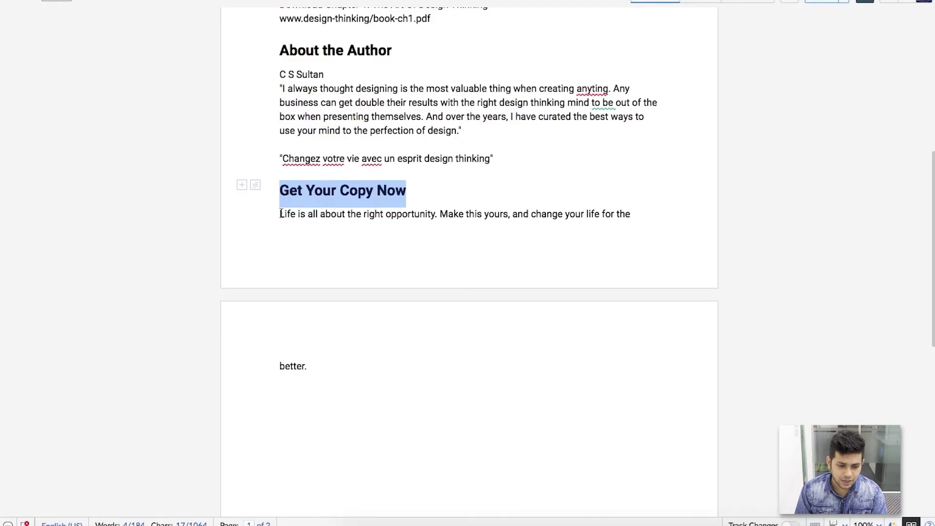
- Replace the closing section's description with "Life is all about the right opportunity. Make this yours, and change your life for the better." from the text document
drag(280, 213, 662, 207)
key(ctrl+c)
drag(279, 214, 314, 374)
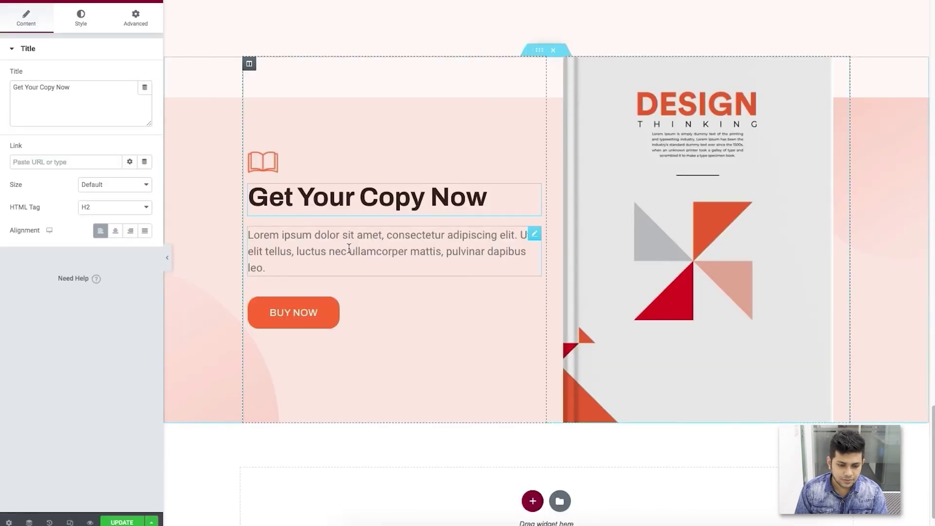
click(347, 274)
key(ctrl+a)
key(ctrl+v)
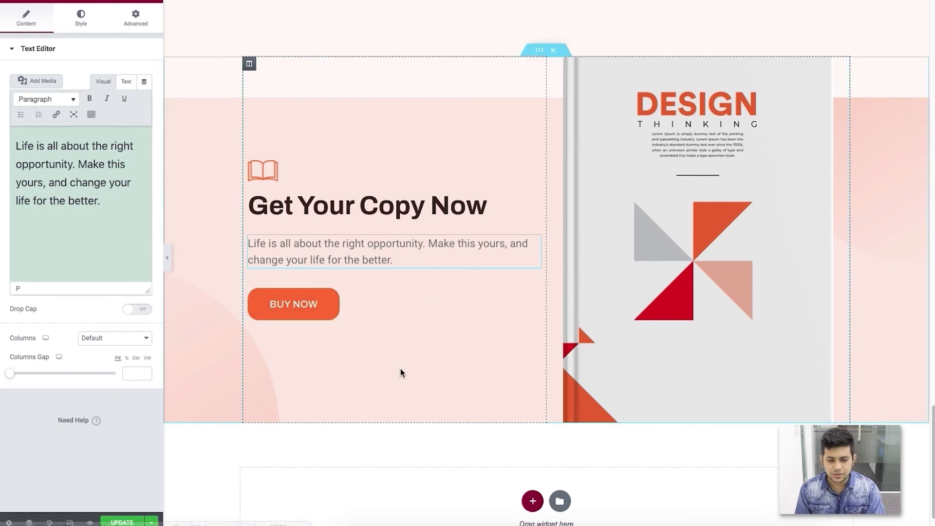
- Examine the media library and file upload options for replacing the book image in the closing section
click(662, 223)
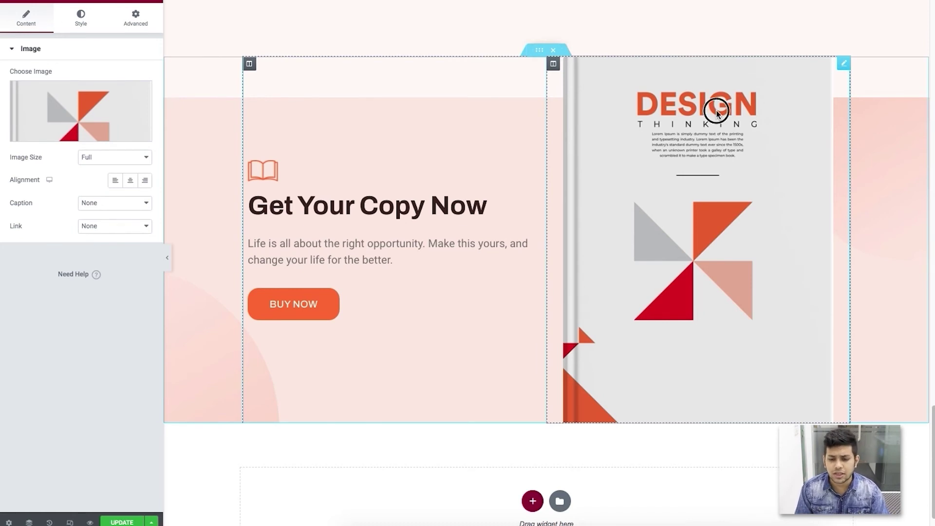
click(100, 113)
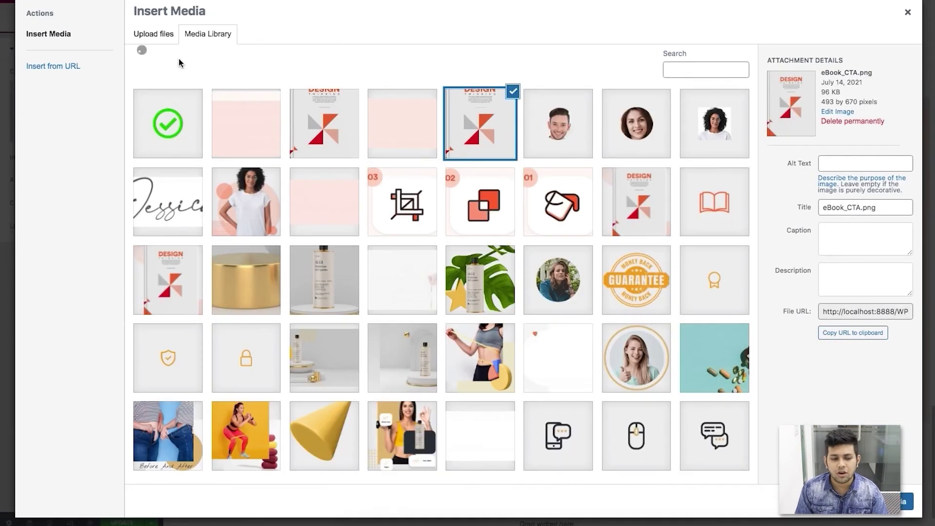
click(152, 35)
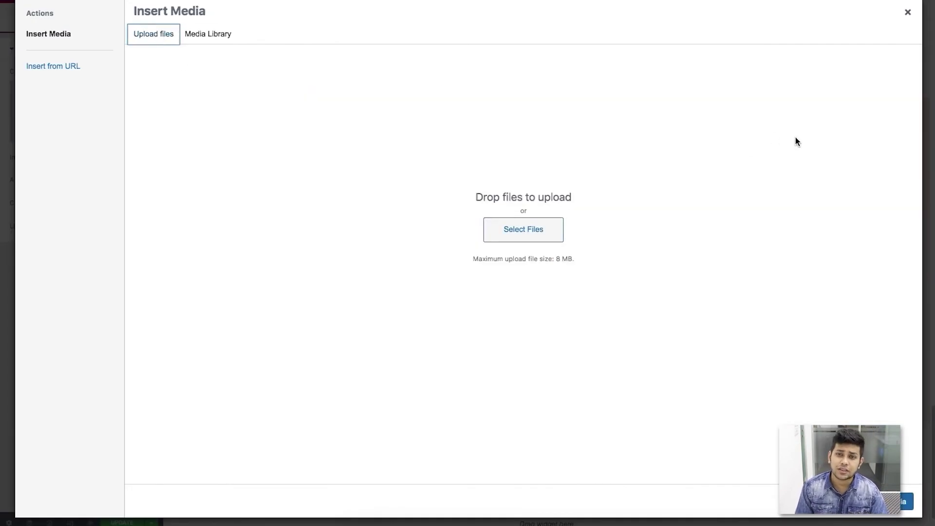
click(908, 12)
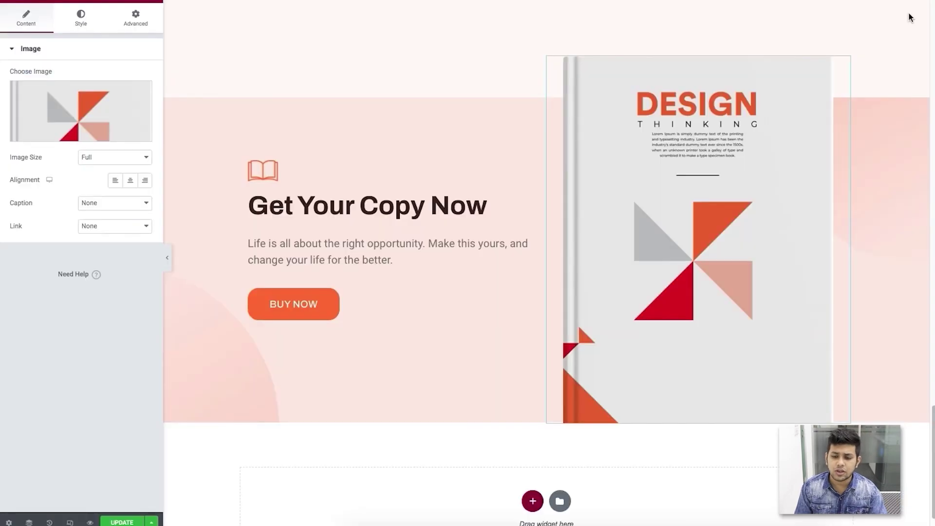
- Examine the replaceable images on the landing page, including the author photo and the three numbered feature image boxes
scroll(717, 233, up, 15)
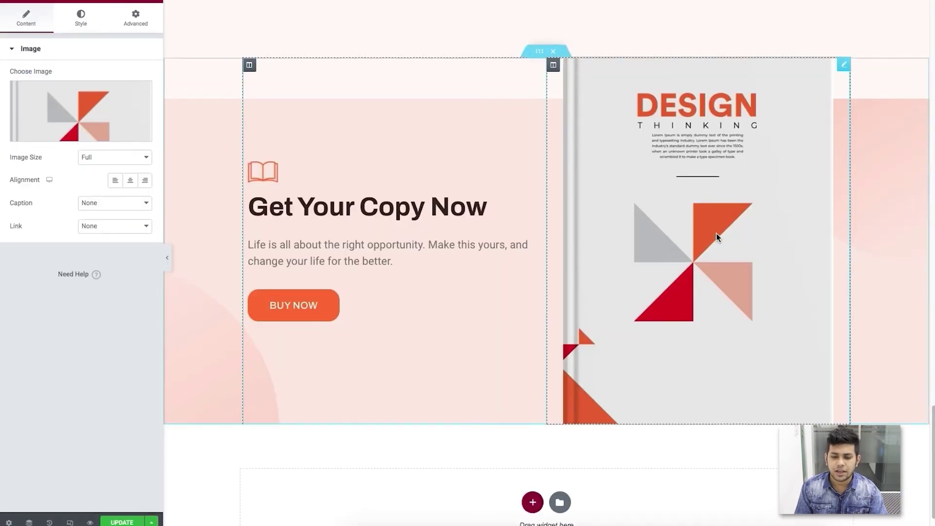
scroll(726, 233, down, 2)
scroll(679, 240, up, 2)
scroll(588, 241, down, 12)
scroll(532, 251, down, 5)
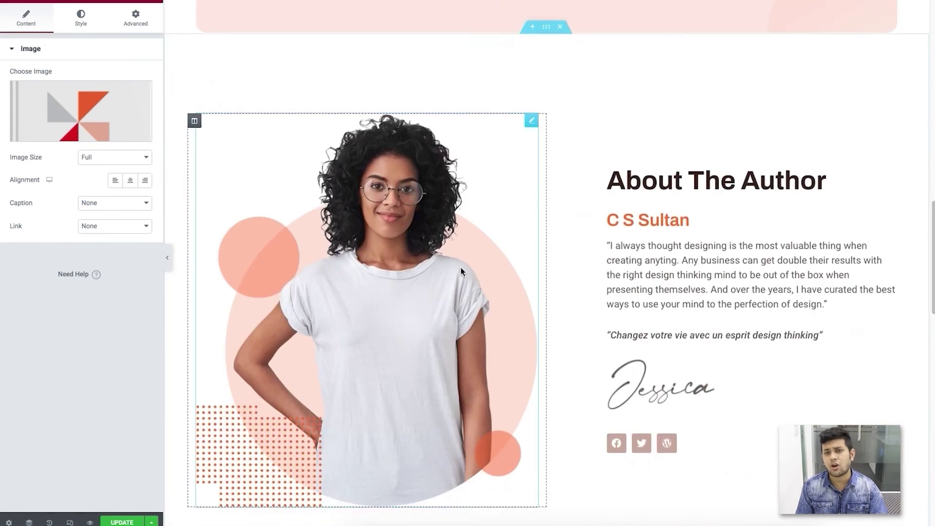
click(460, 266)
scroll(401, 316, up, 8)
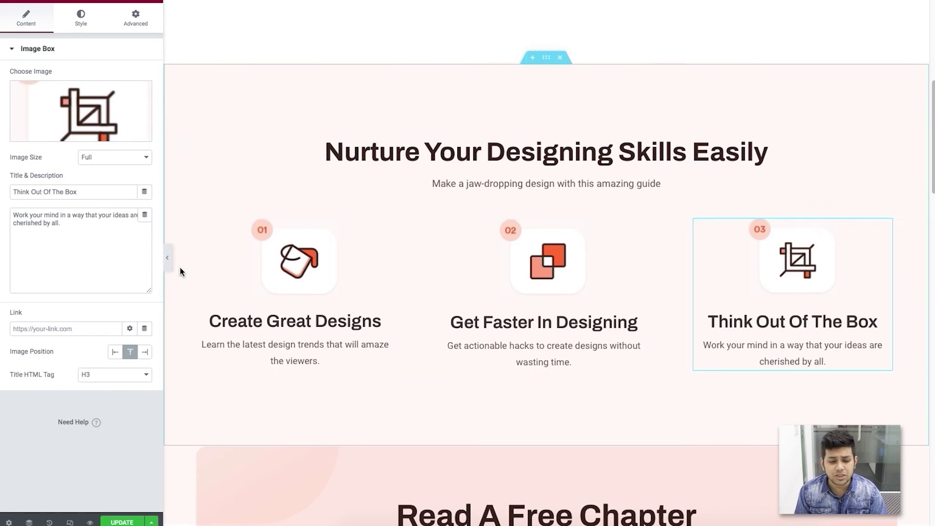
click(296, 260)
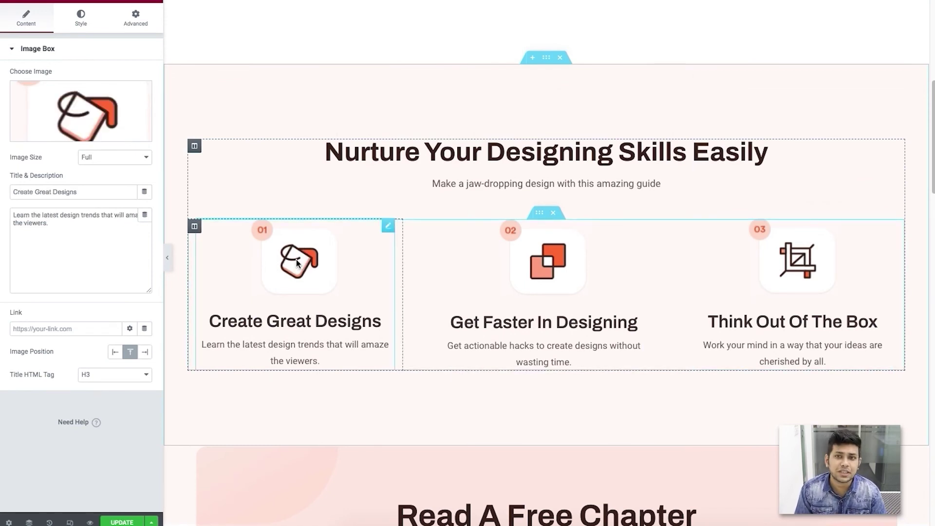
click(551, 263)
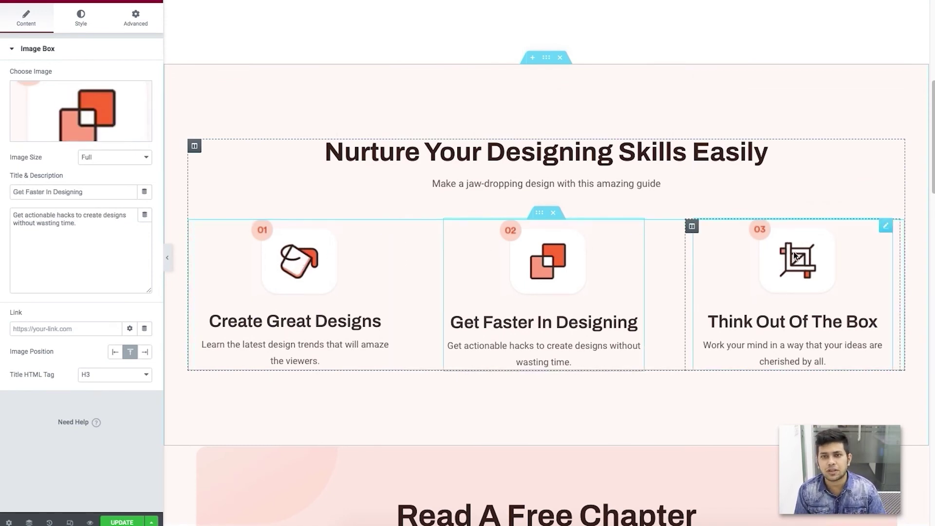
click(794, 255)
scroll(580, 263, up, 10)
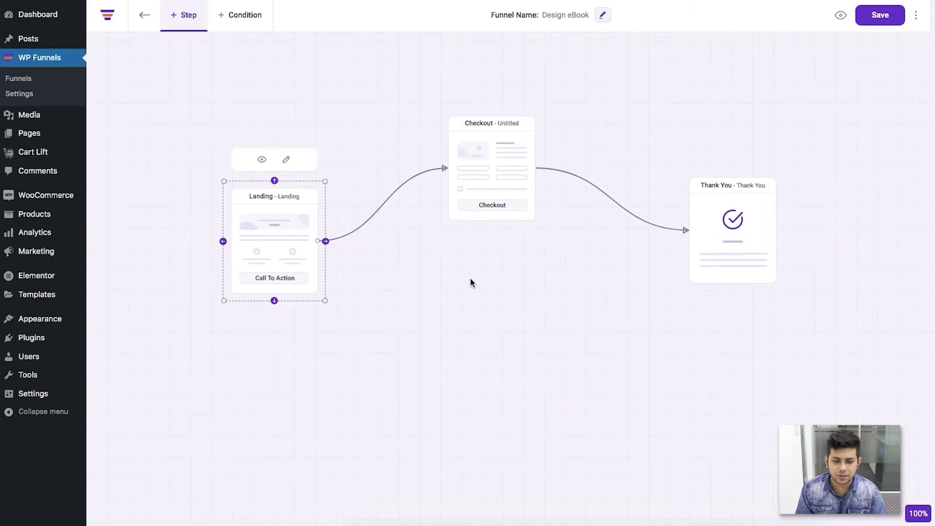
- Preview the Landing step from the funnel canvas and review the full page from the hero to the closing section
click(467, 280)
click(275, 219)
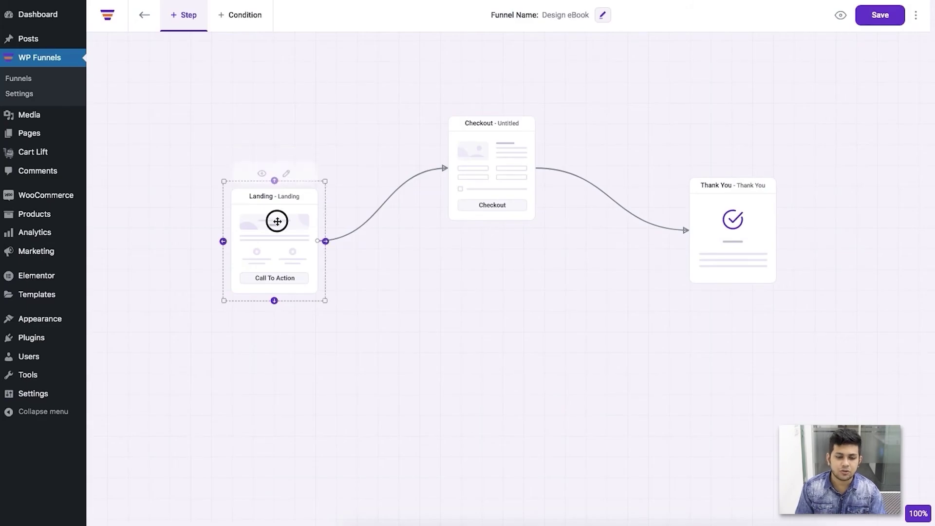
click(262, 160)
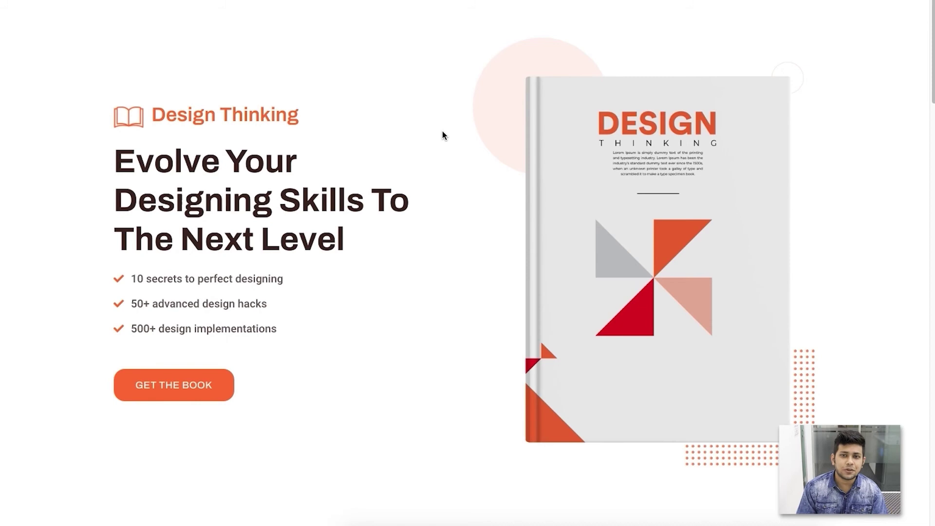
scroll(402, 215, down, 4)
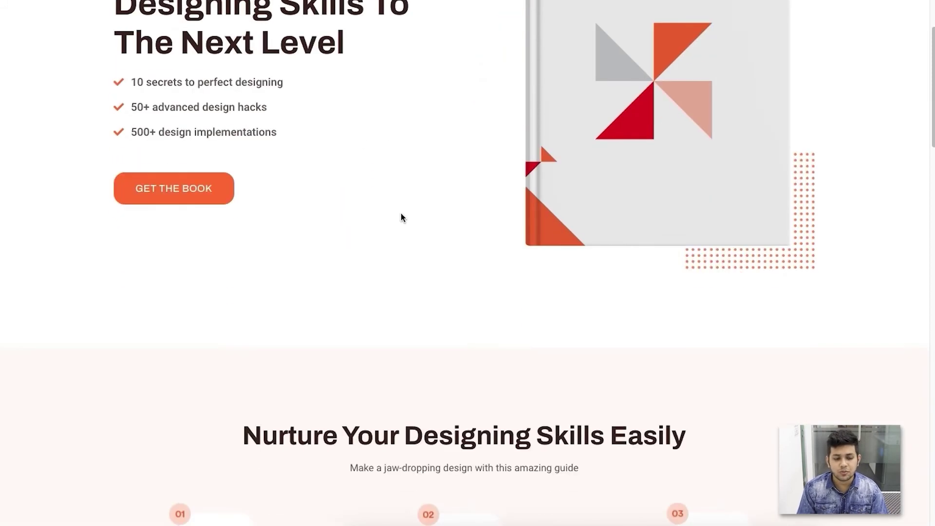
scroll(401, 215, down, 20)
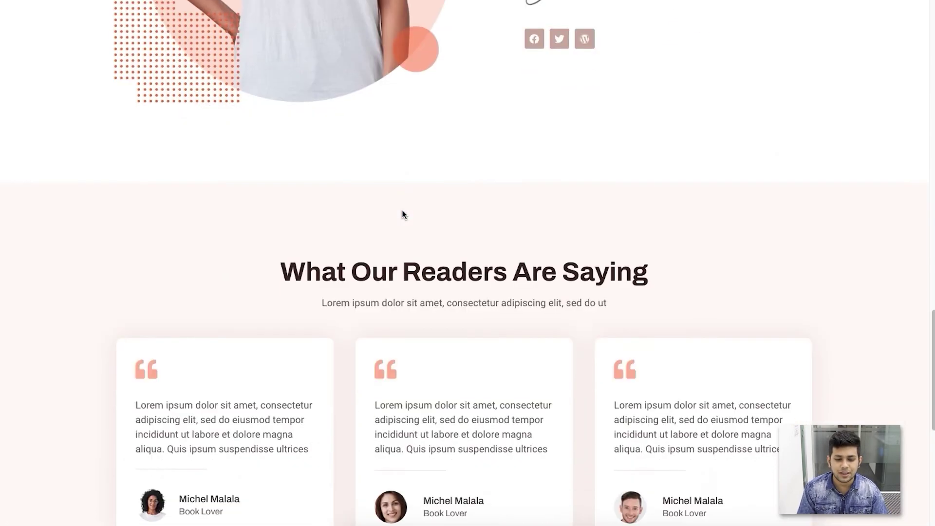
scroll(402, 215, down, 9)
scroll(402, 214, up, 20)
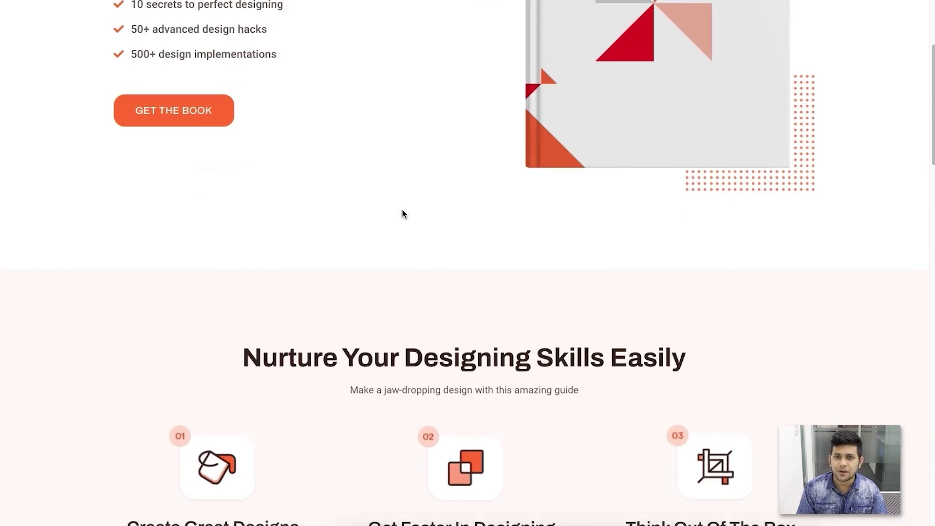
scroll(403, 214, up, 5)
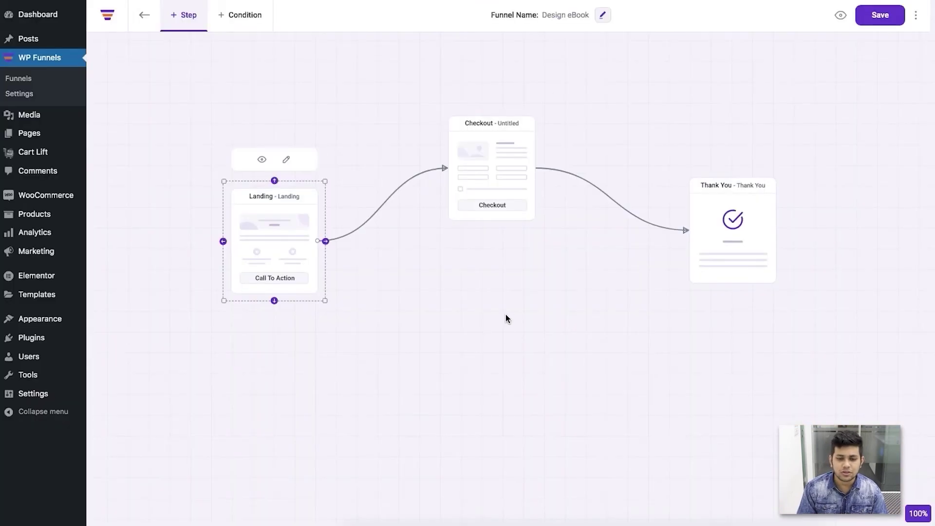
- Open the funnel's Checkout step page for editing in Elementor
click(505, 319)
click(489, 158)
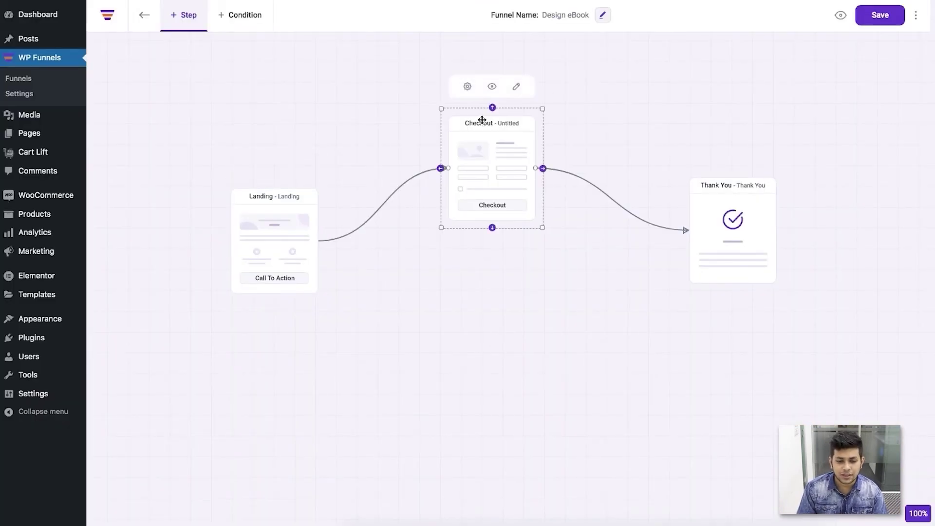
click(517, 91)
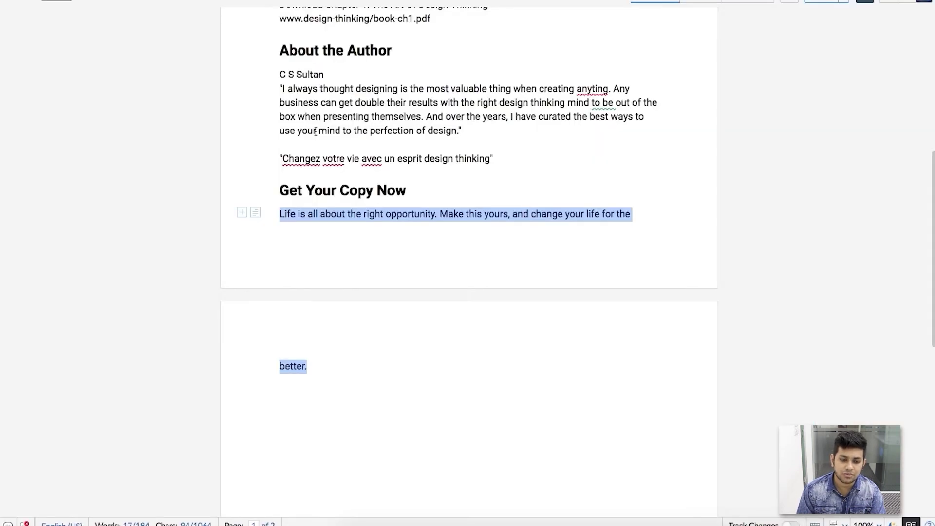
- Replace the description below the checkout page's "Design Thinking" heading with "Make a jaw-dropping design with this amazing guide", copied from the text document
scroll(317, 134, up, 8)
drag(279, 187, 524, 182)
key(ctrl+c)
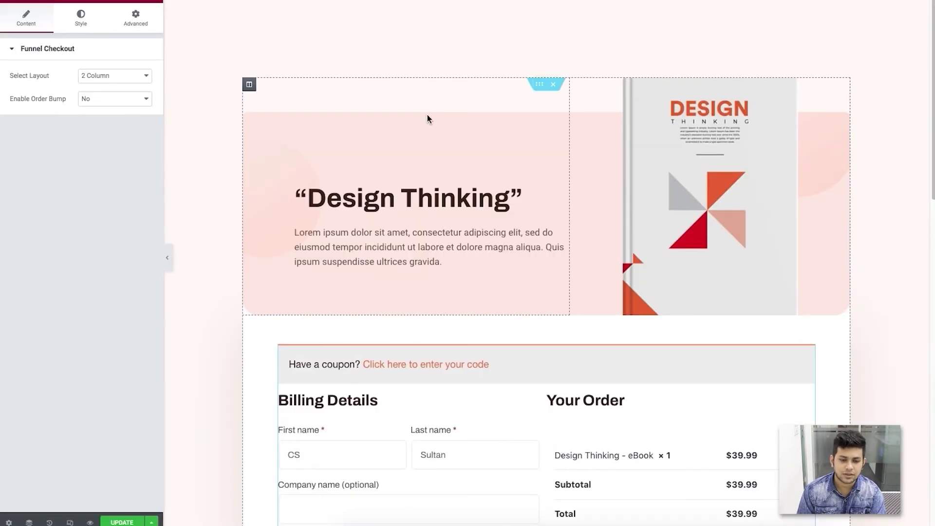
click(351, 246)
key(ctrl+a)
key(ctrl+v)
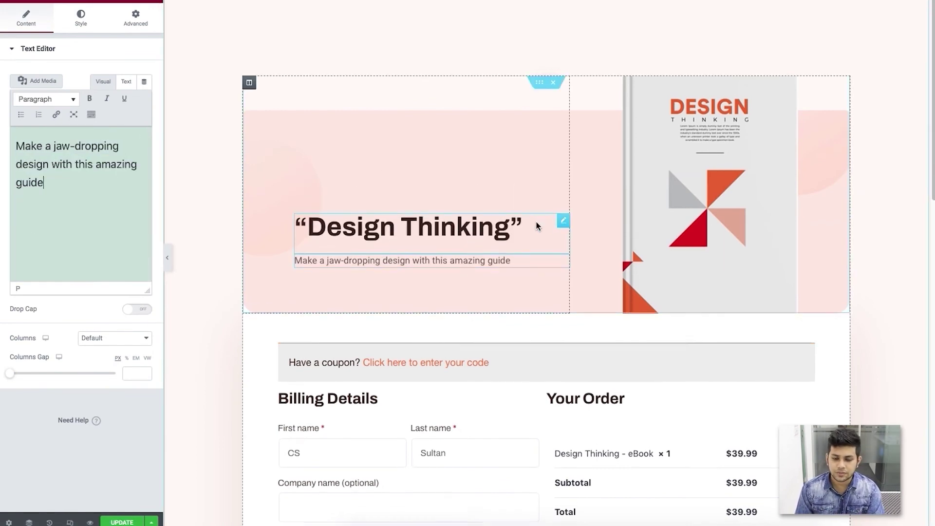
- Review the Funnel Checkout form's settings and the WP Funnels widget list, and update the checkout page
scroll(535, 224, down, 3)
scroll(535, 221, down, 1)
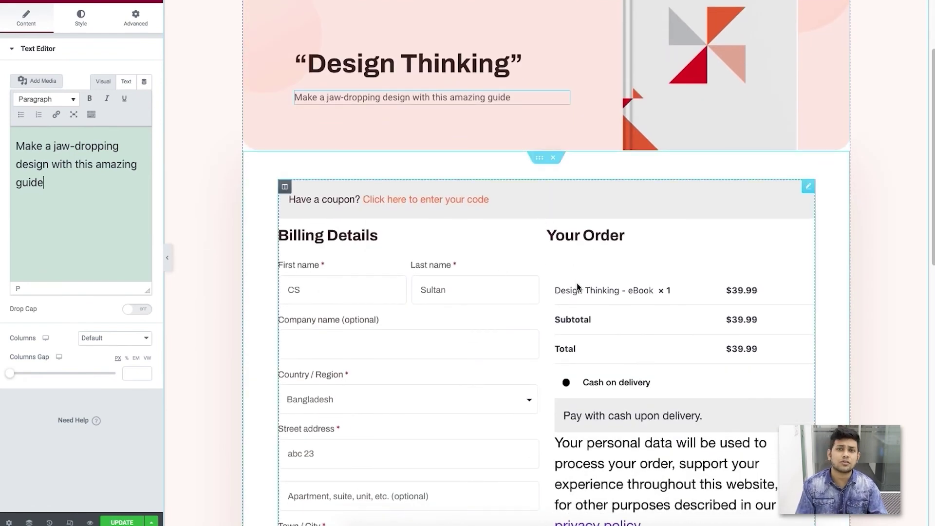
click(505, 279)
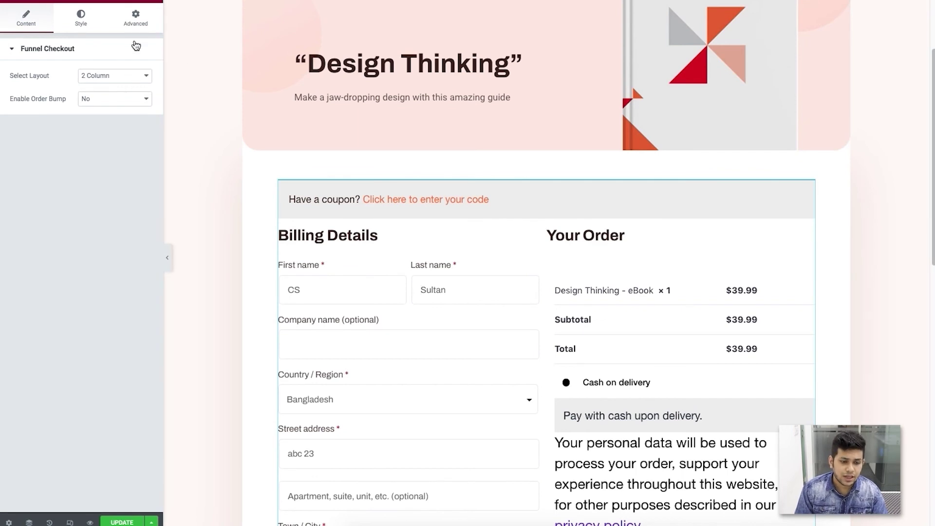
click(154, 2)
scroll(79, 200, down, 15)
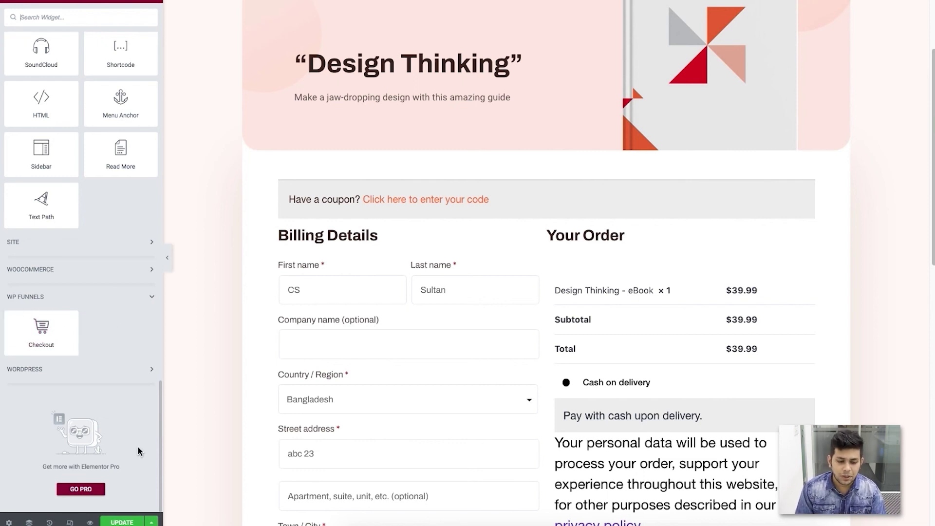
click(139, 521)
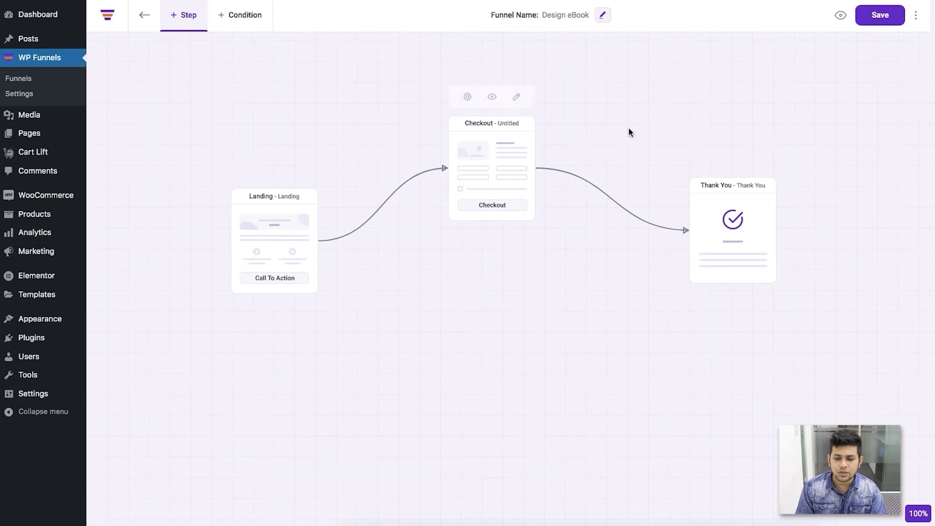
- Open the funnel's Thank You step page for editing in Elementor
mouse_move(733, 229)
click(758, 148)
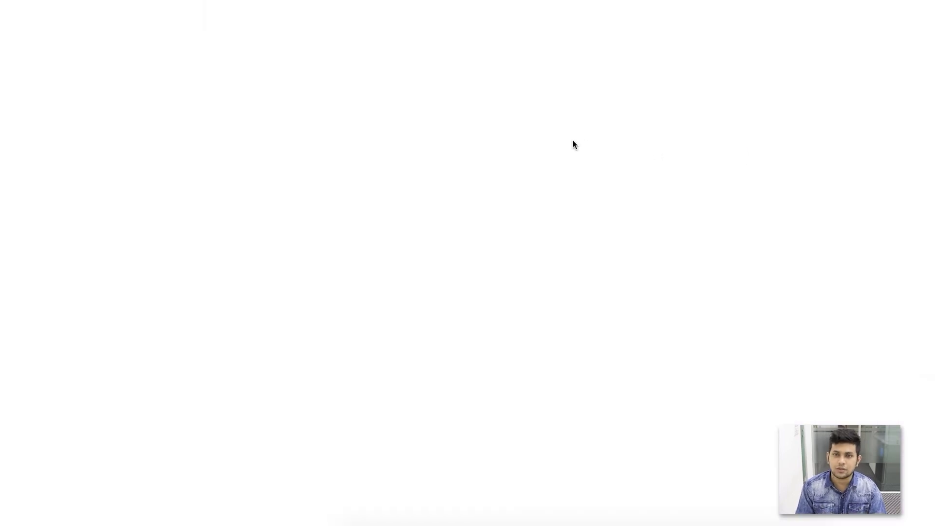